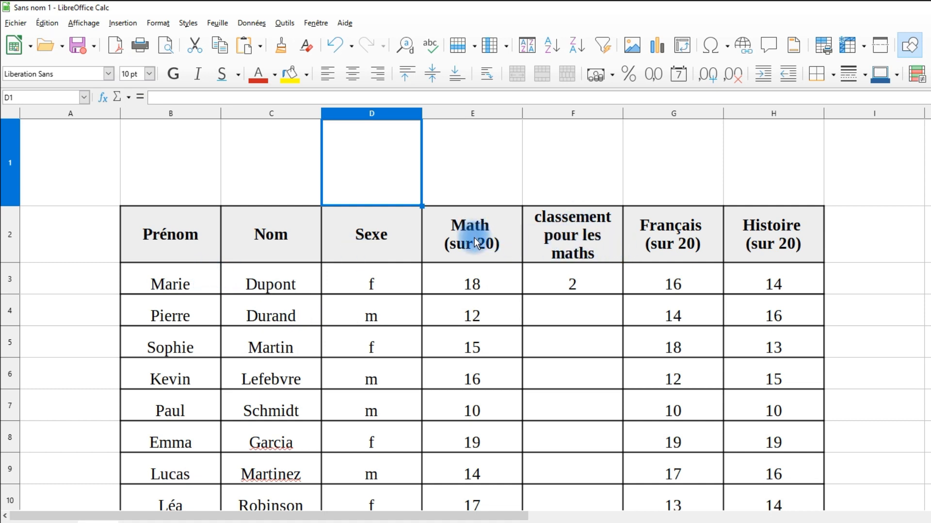
Clear the existing formula from cell F3 in the "classement pour les maths" column.
scroll(465, 274, "down", 1)
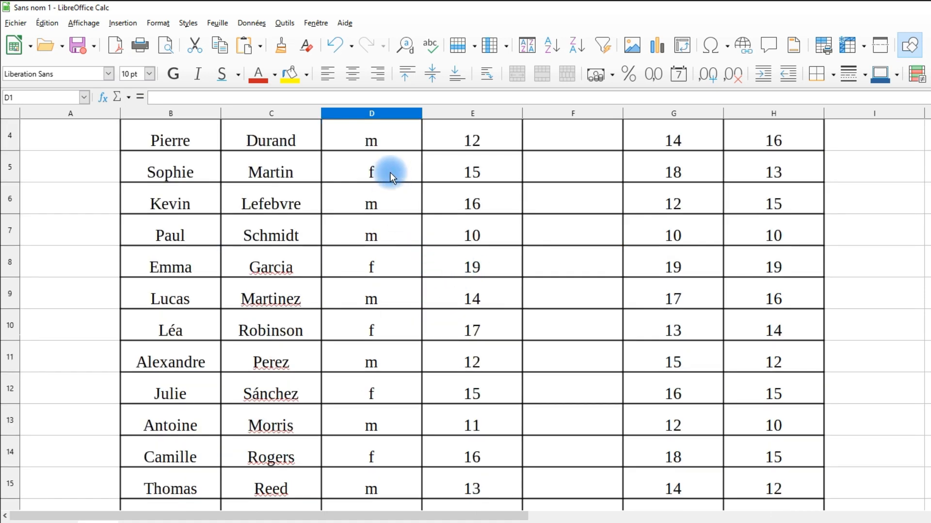
scroll(391, 177, "up", 1)
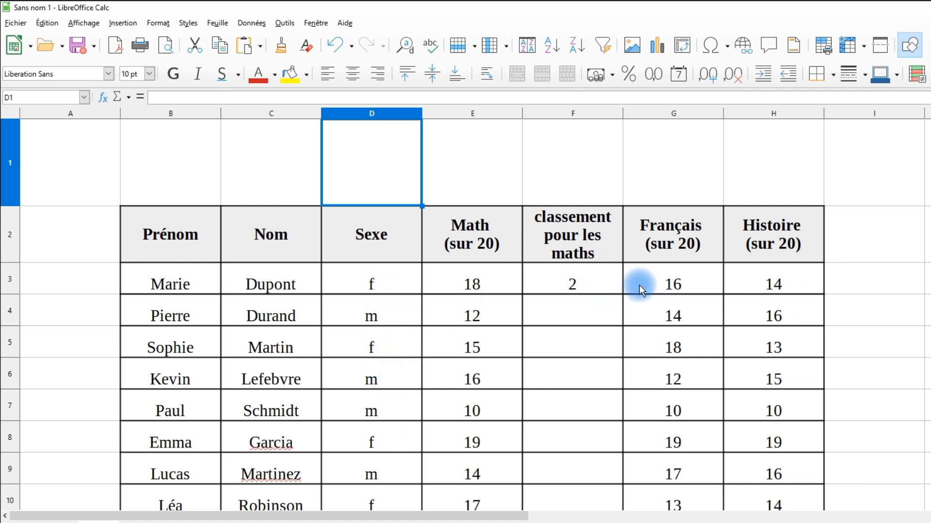
left_click(572, 284)
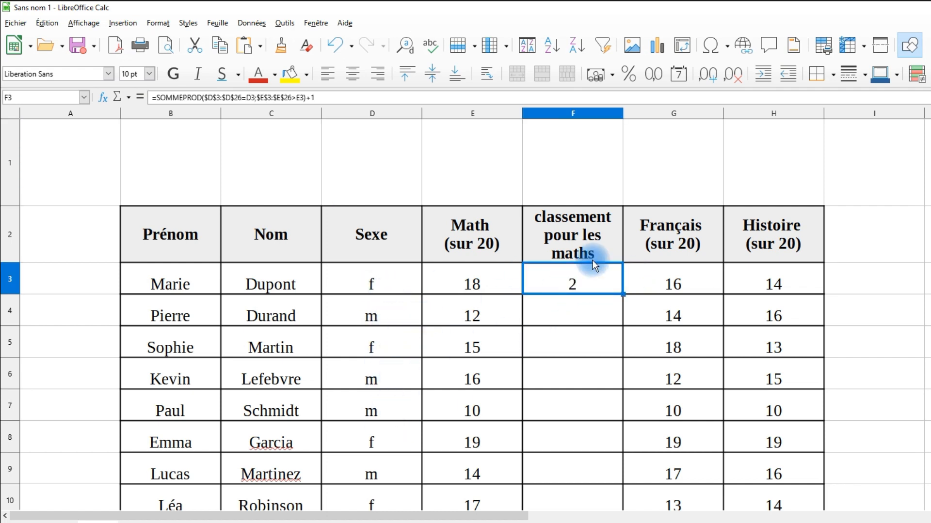
key("Delete")
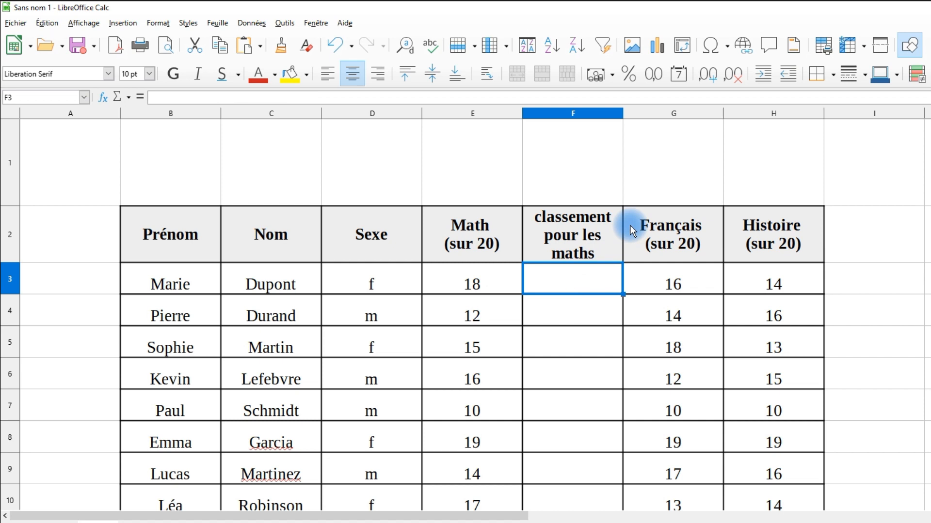
Paste the copied picture of the SOMMEPROD formula into row 1 and position it above the table, starting at column B.
left_click(102, 189)
key("ctrl+v")
left_click(290, 146)
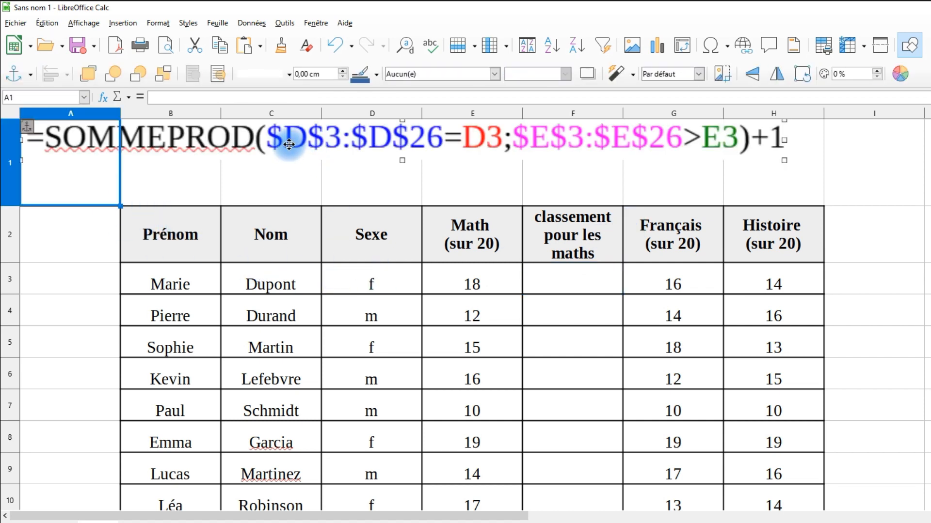
left_click_drag(289, 145, 403, 170)
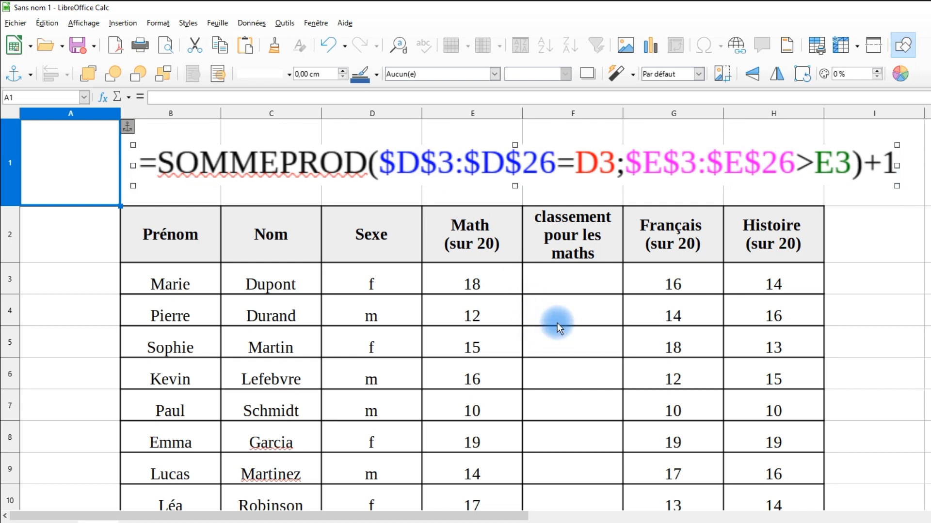
Start a formula in cell F3 with the SOMMEPROD function.
left_click(551, 282)
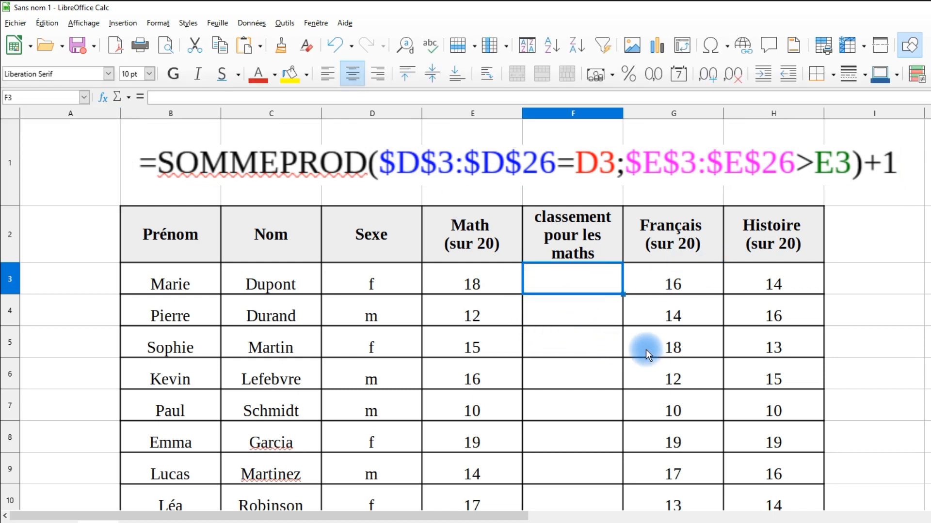
type("=")
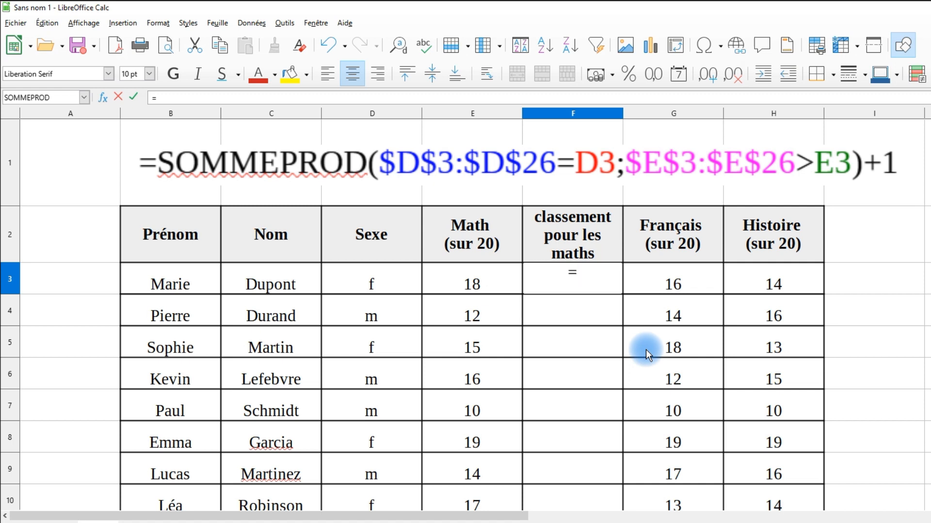
type("somme")
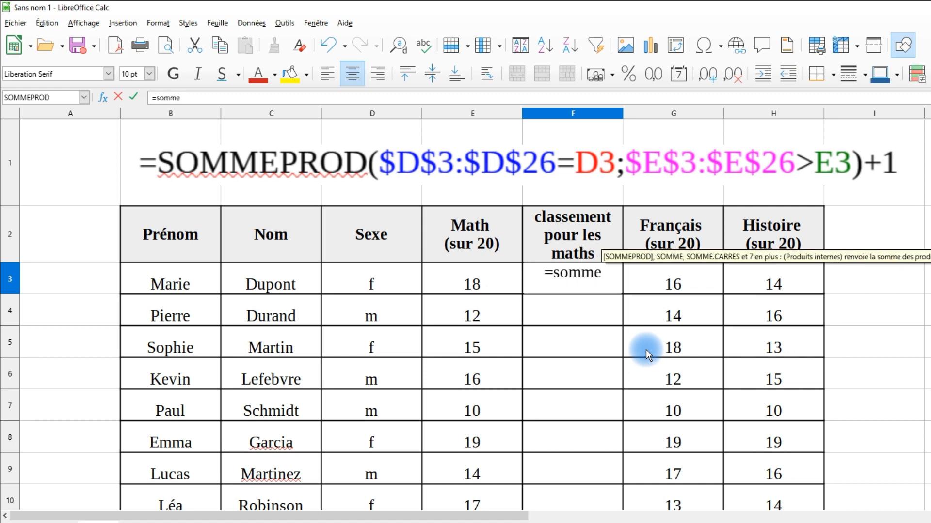
type("pro")
key("Return")
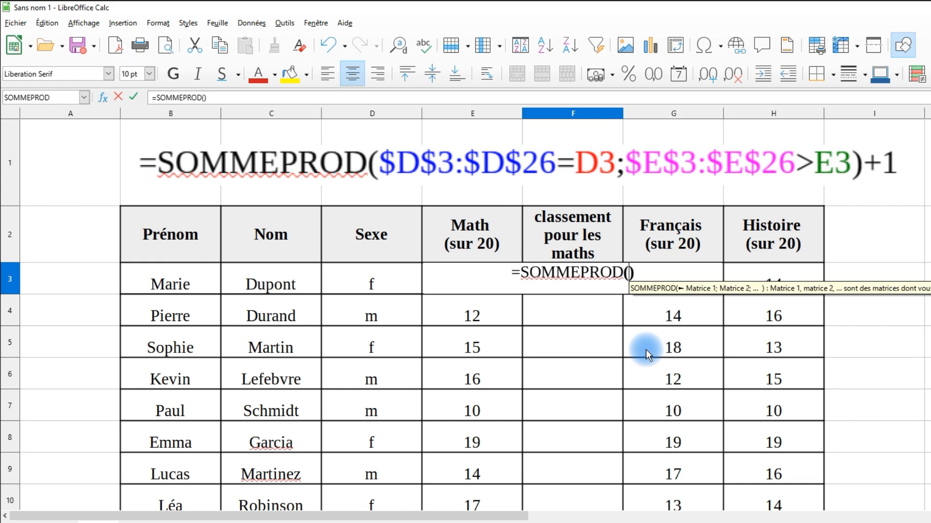
Enter the first SOMMEPROD argument comparing the Sexe column with the current row: $D$3:$D$26=D3.
scroll(432, 289, "down", 2)
scroll(432, 290, "up", 2)
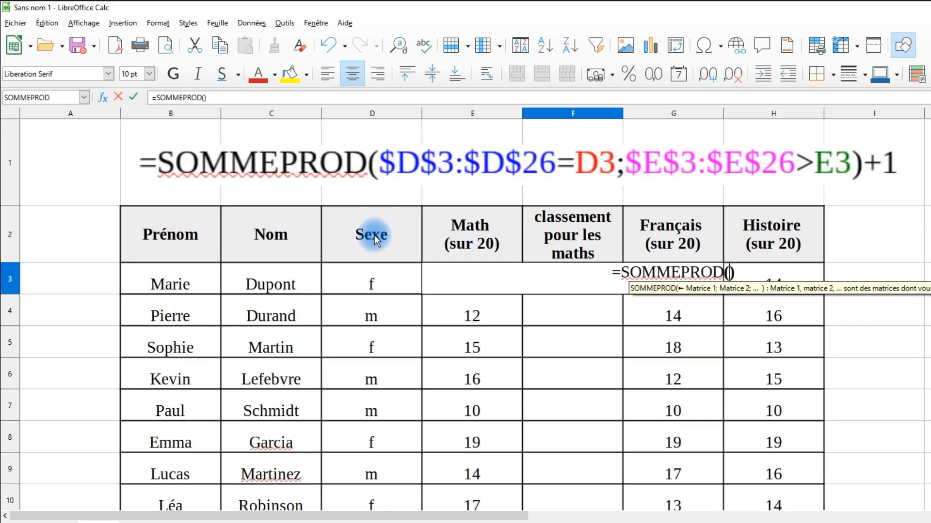
left_click_drag(356, 277, 366, 395)
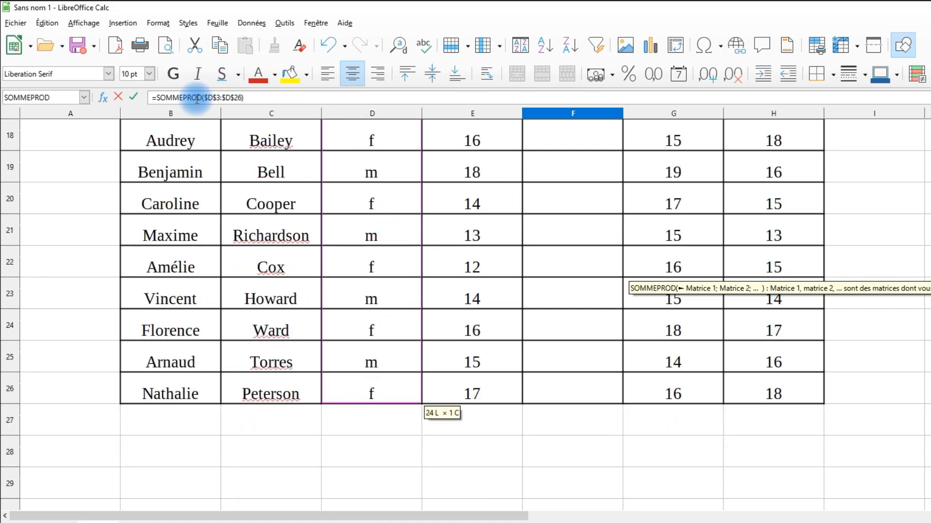
scroll(679, 339, "up", 6)
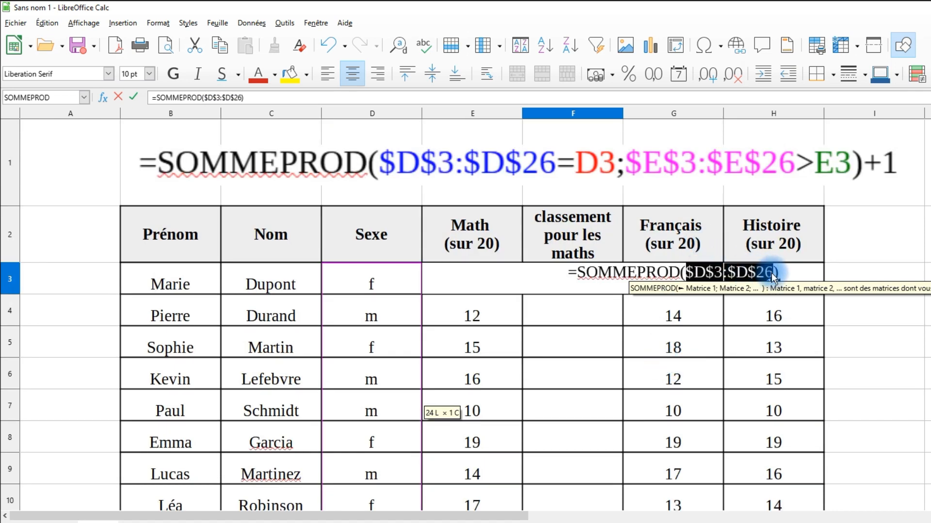
left_click(239, 98)
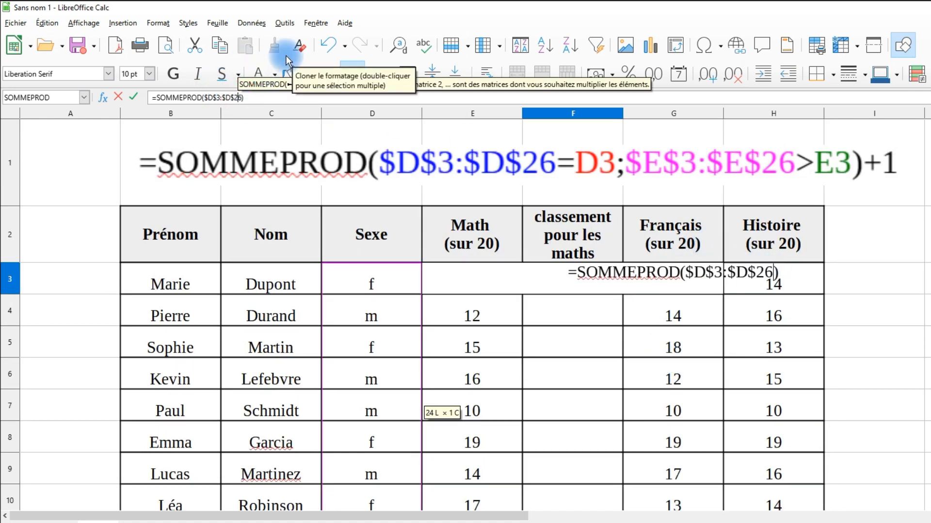
type("=")
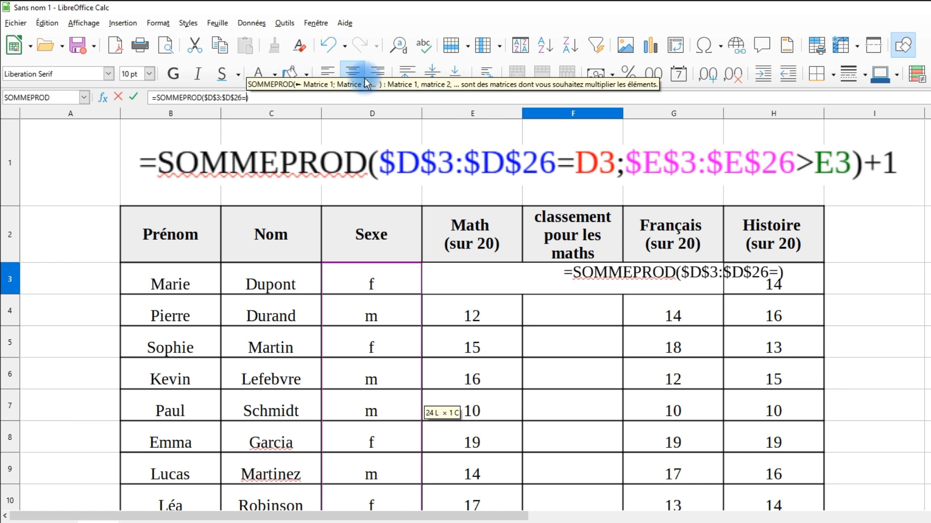
left_click(370, 286)
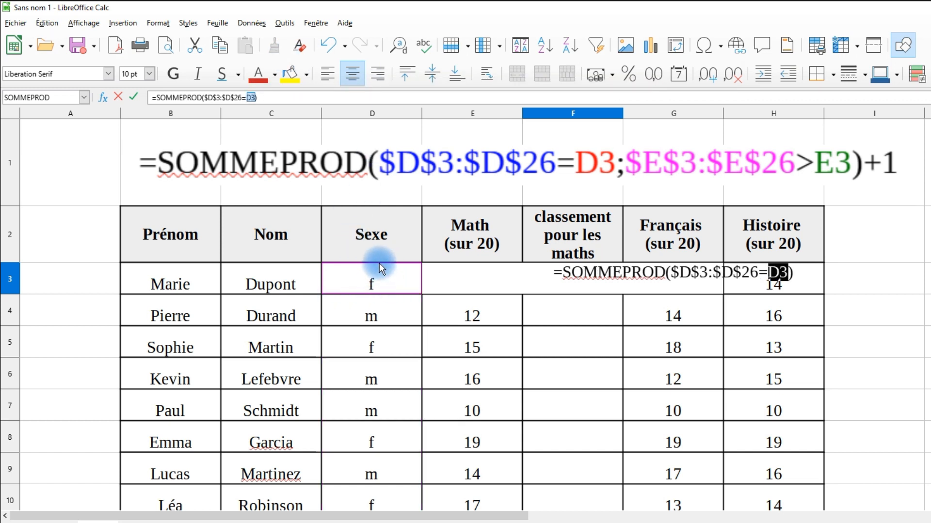
Add the second SOMMEPROD argument comparing the Math grades with the current row's grade: $E$3:$E$26>E3, with the range as absolute references.
type(";")
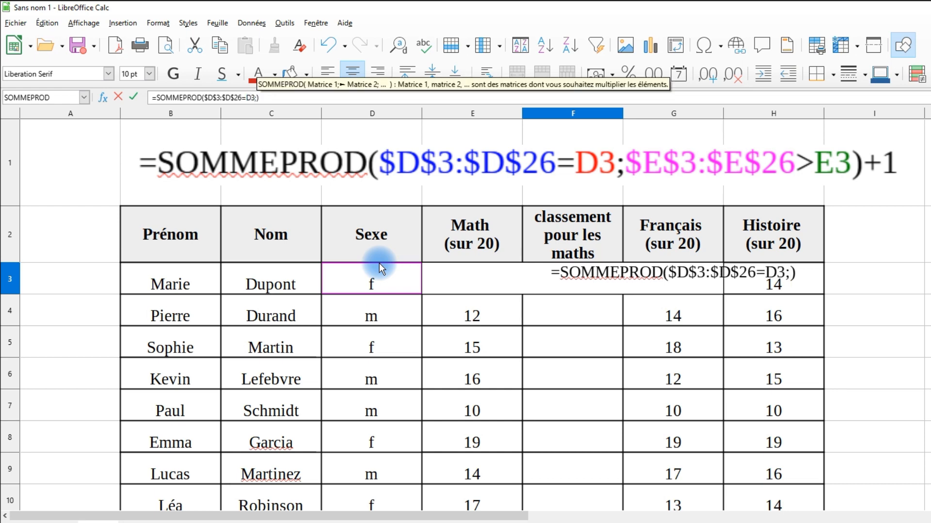
left_click_drag(466, 283, 441, 394)
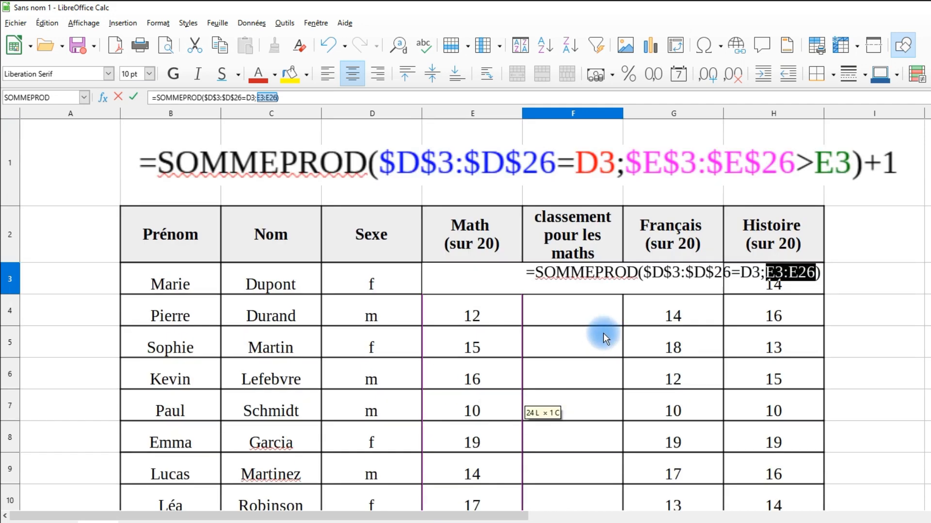
key("shift+F4")
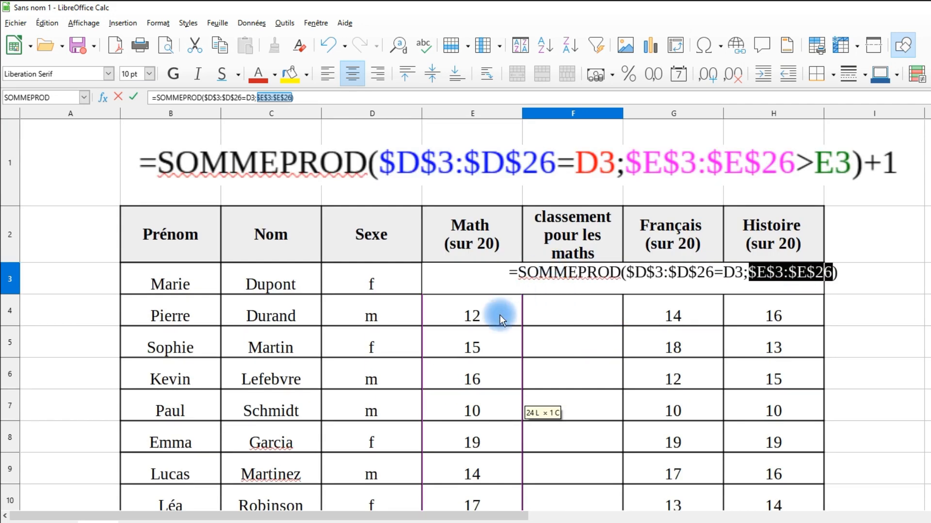
left_click(293, 97)
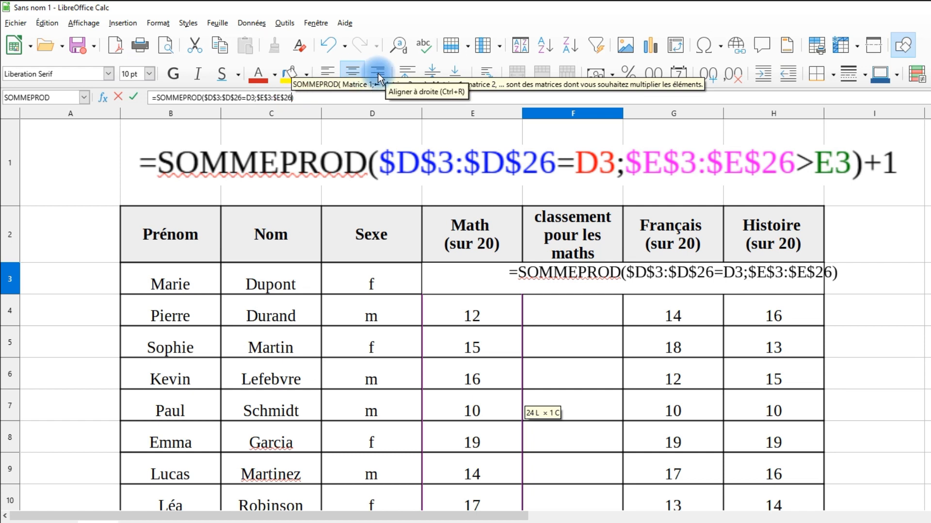
type(">")
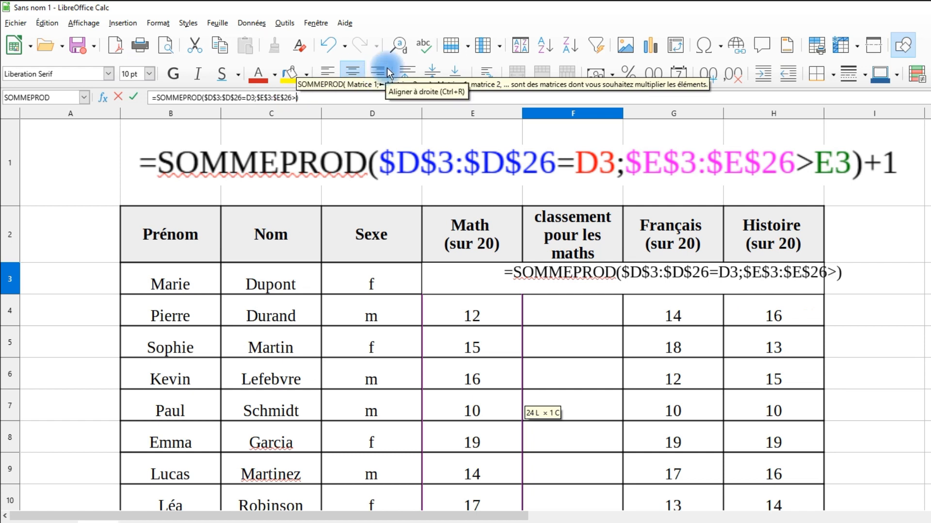
left_click(443, 277)
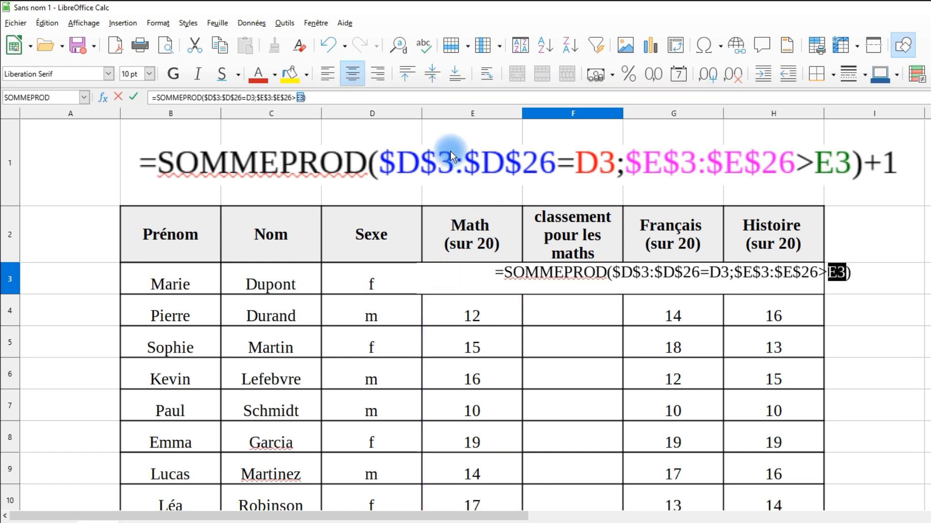
Append +1 after the closing parenthesis of the SOMMEPROD formula and validate cell F3.
left_click(306, 96)
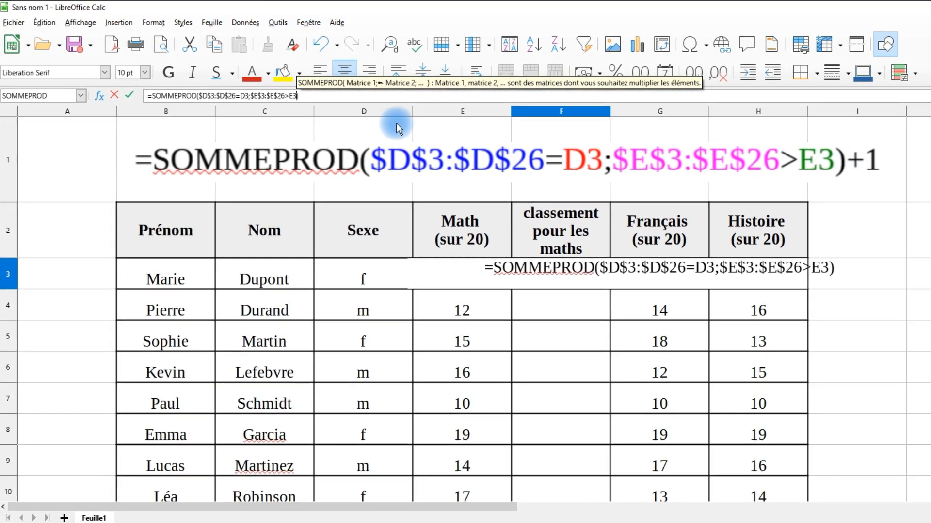
type("+1")
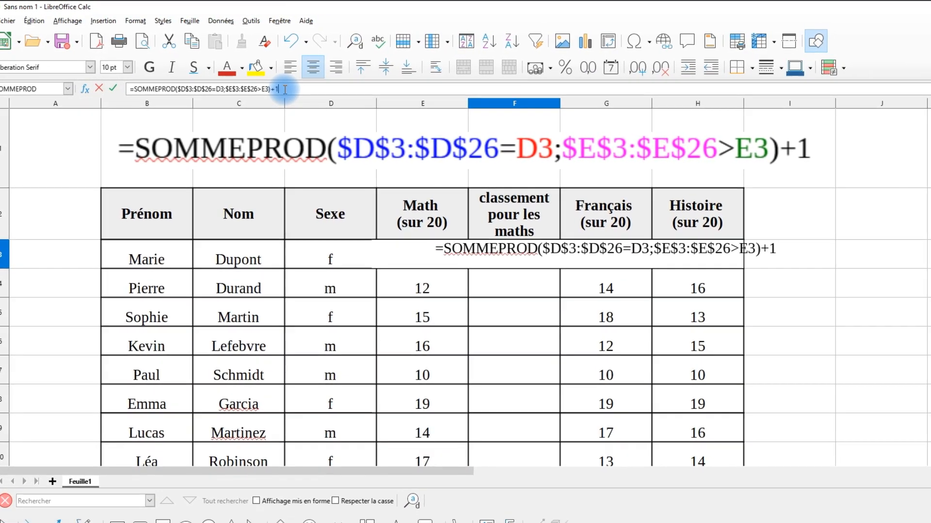
key("Return")
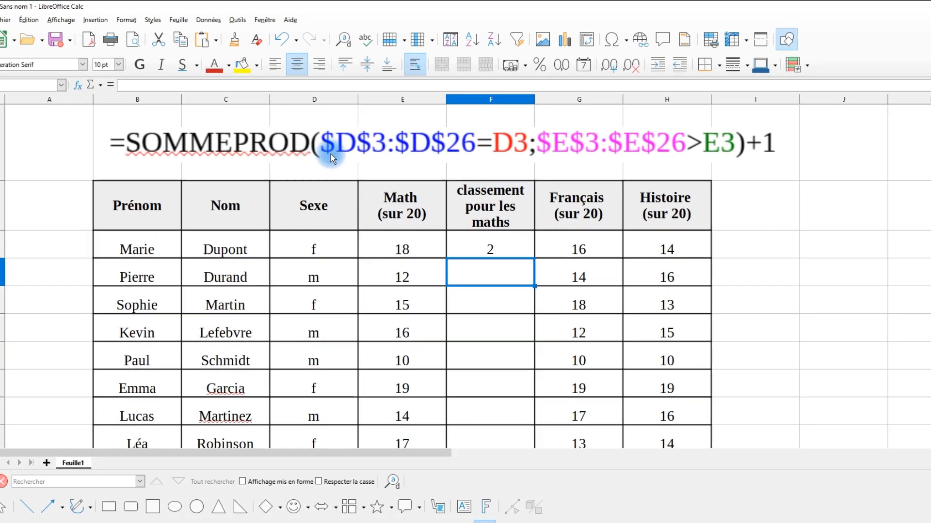
Fill the ranking formula from F3 down to F26.
left_click(479, 252)
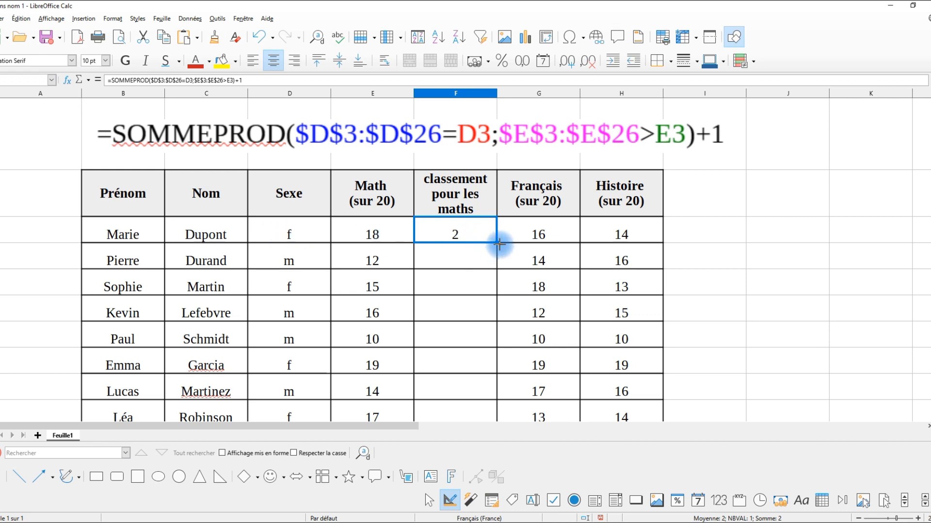
double_click(497, 243)
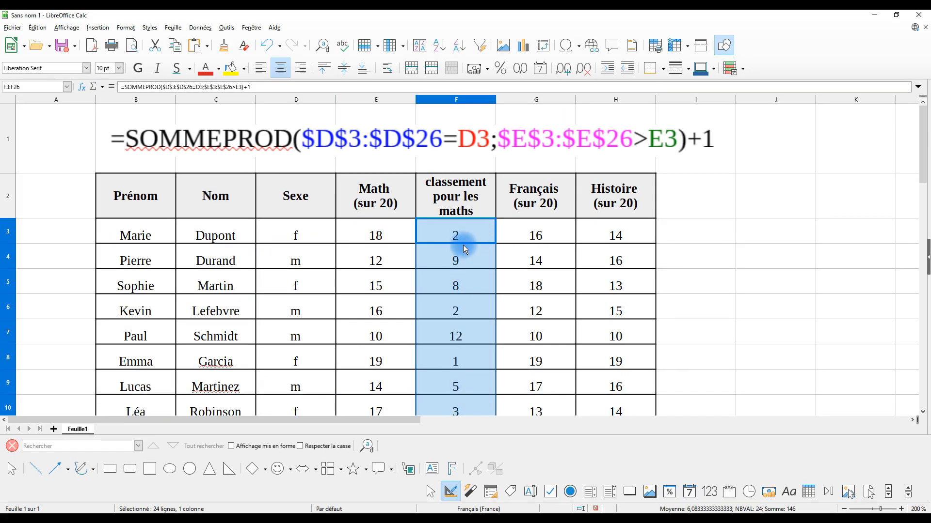
Check the math rankings in F3:F26 against the Sexe and Math columns, inspecting cells F19 and F8.
scroll(429, 232, "down", 1)
scroll(427, 231, "down", 1)
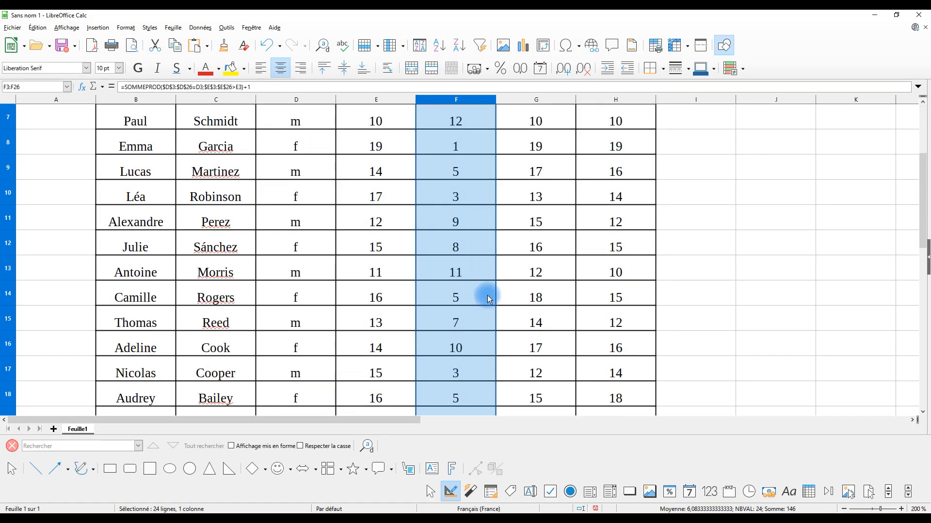
scroll(485, 281, "down", 3)
left_click(457, 192)
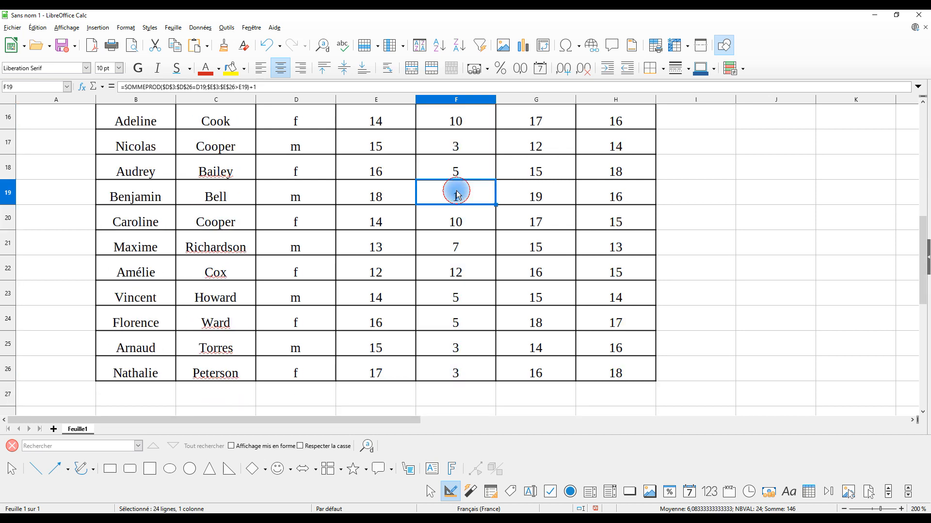
scroll(530, 227, "up", 1)
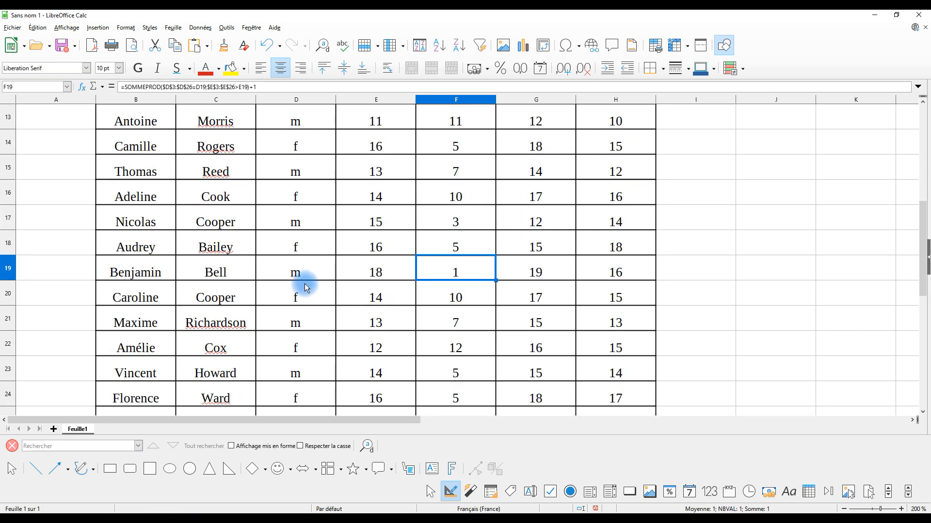
scroll(474, 353, "up", 4)
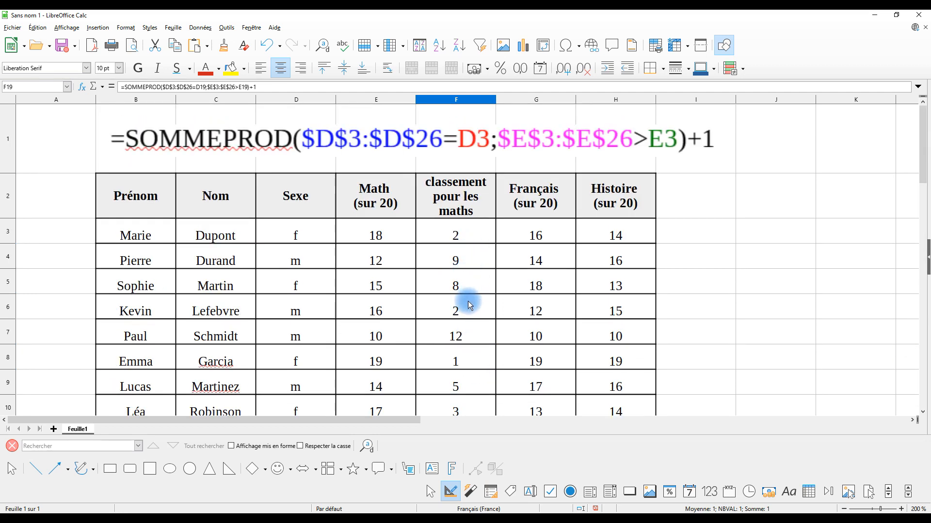
scroll(335, 289, "down", 2)
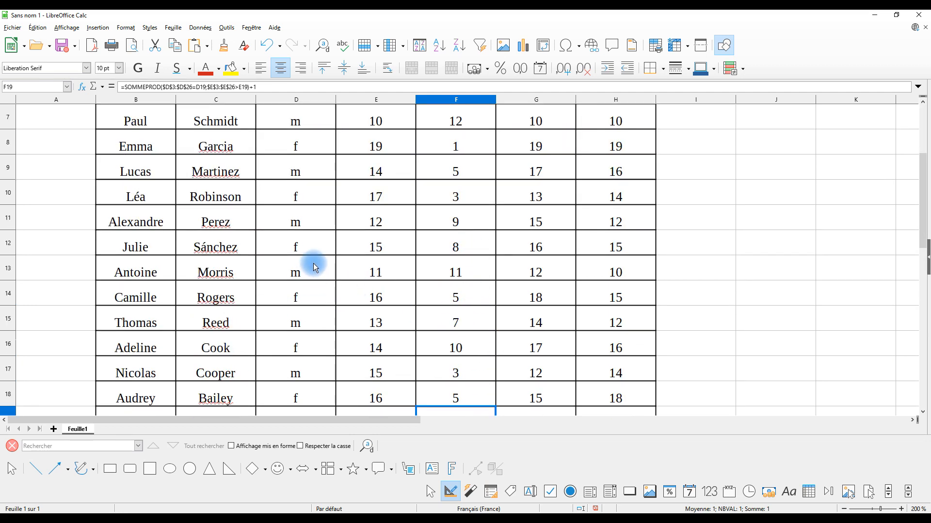
scroll(335, 301, "down", 3)
scroll(426, 322, "down", 1)
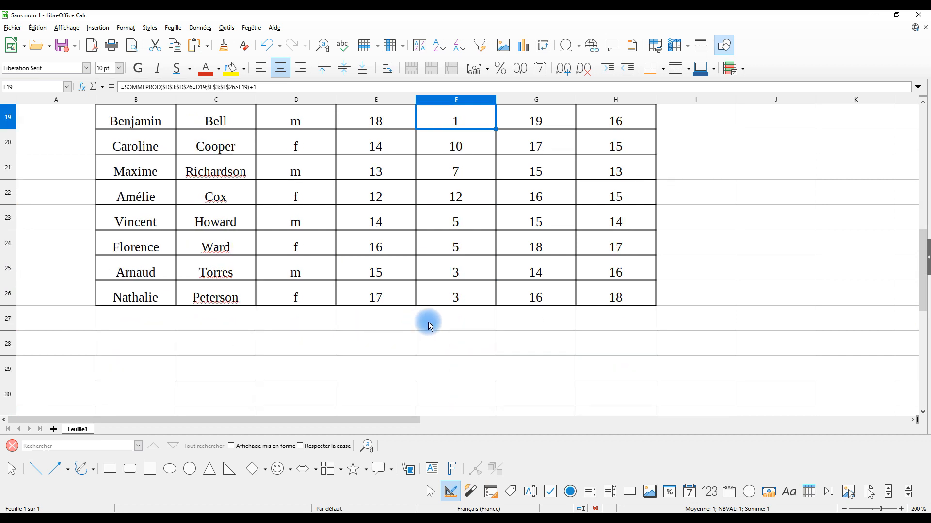
scroll(431, 322, "up", 4)
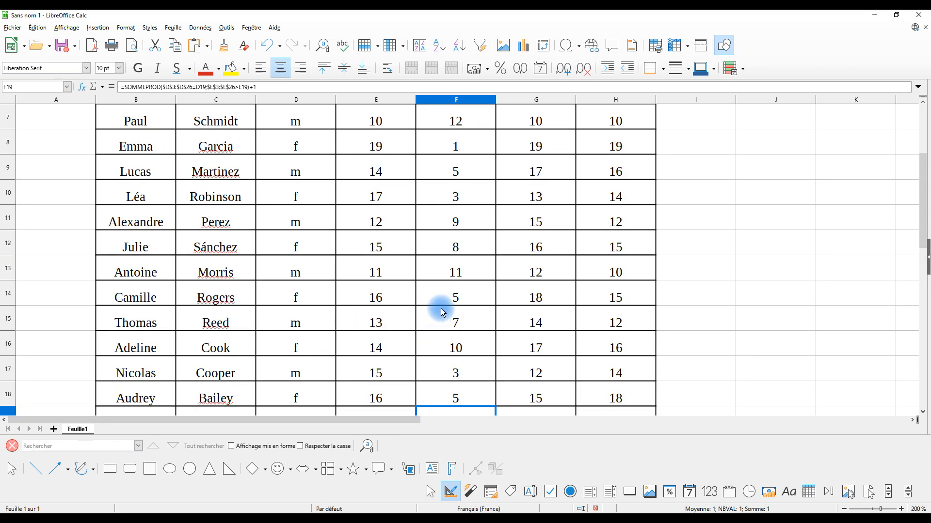
left_click(467, 146)
scroll(484, 196, "up", 2)
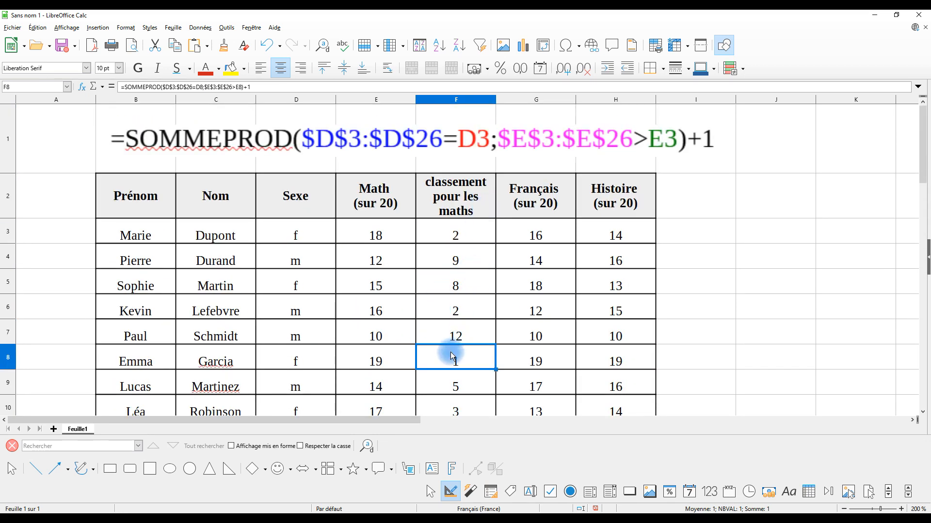
Sort the student data B3:H26 in ascending order by column D, with column F as the second sort key.
left_click(9, 357)
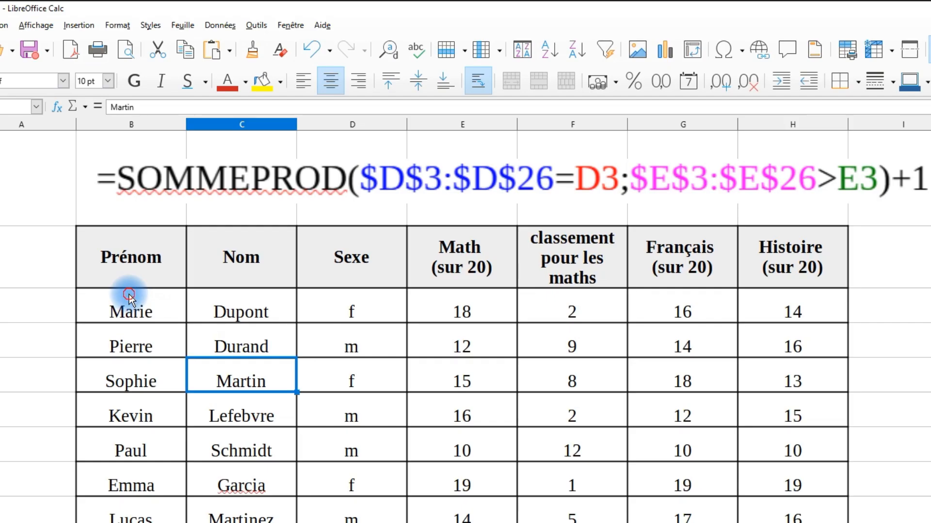
left_click(136, 223)
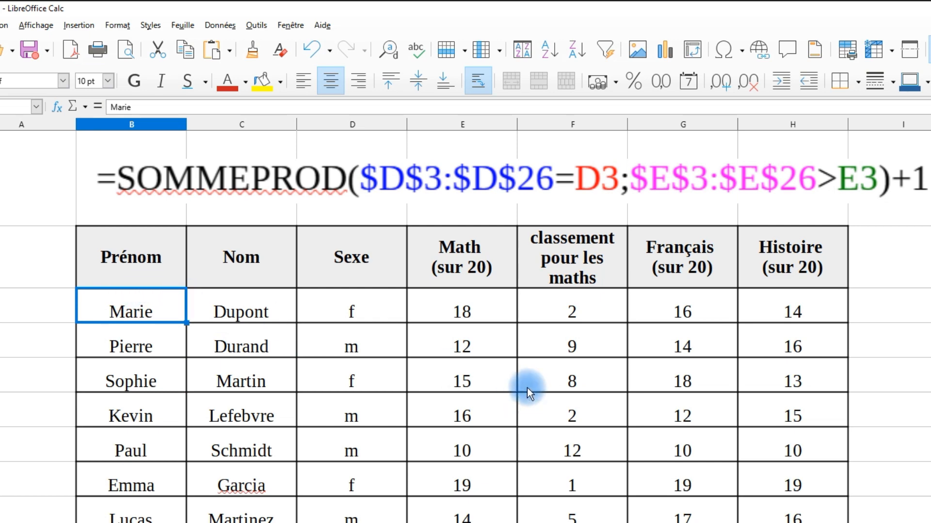
scroll(423, 290, "down", 6)
left_click(604, 290, "shift")
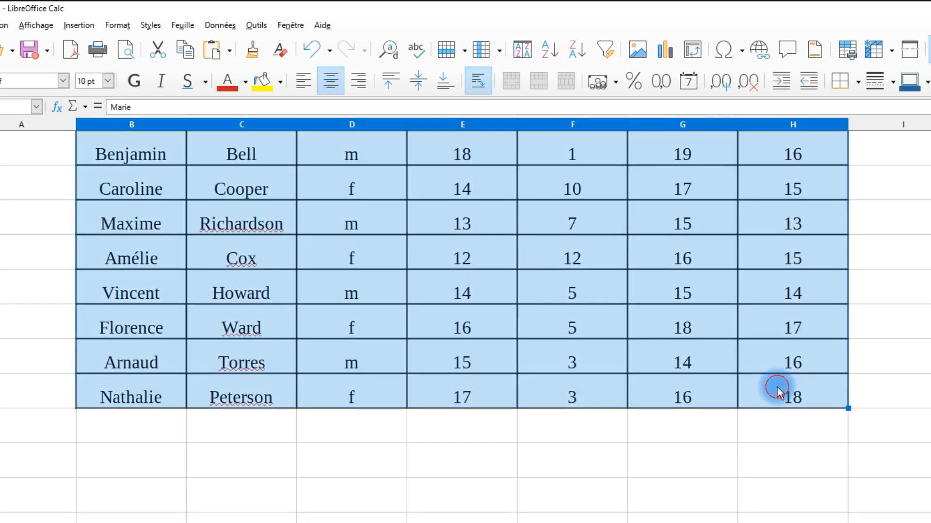
left_click(219, 25)
left_click(272, 42)
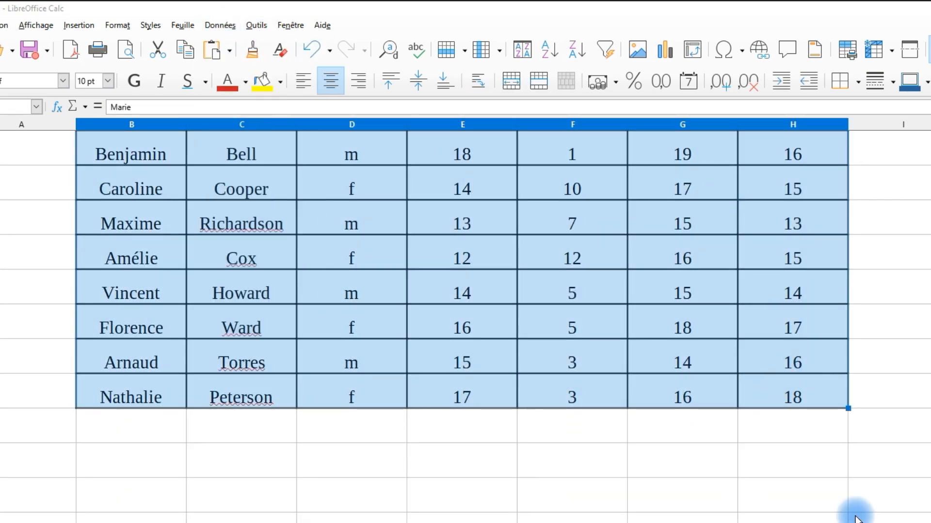
left_click(544, 267)
left_click(479, 314)
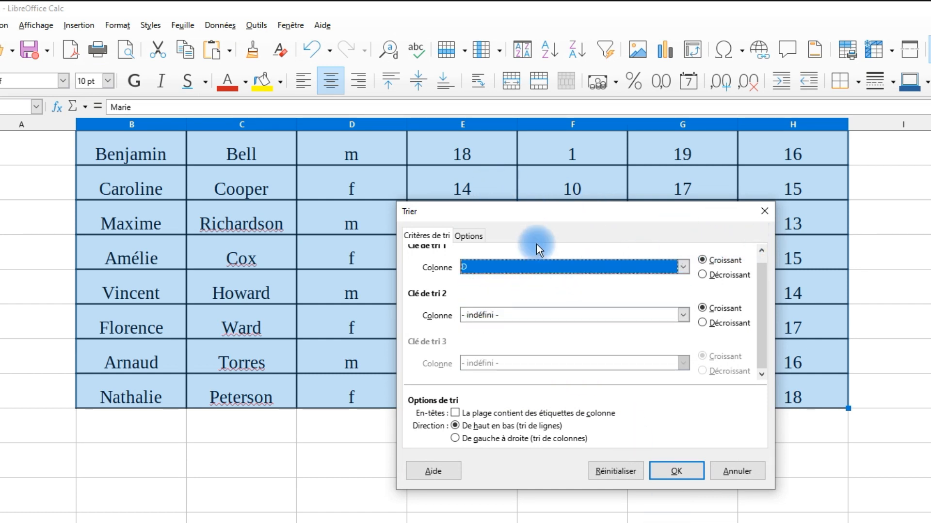
left_click(501, 315)
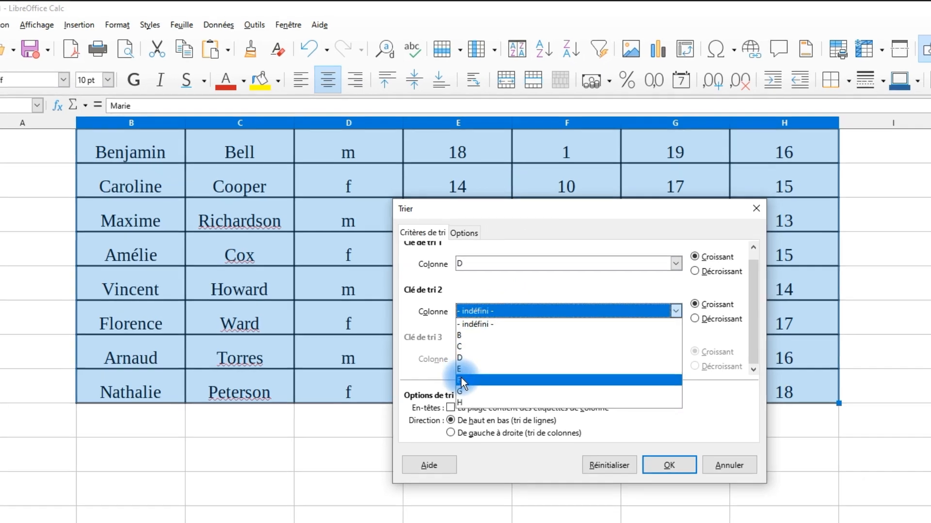
left_click(465, 380)
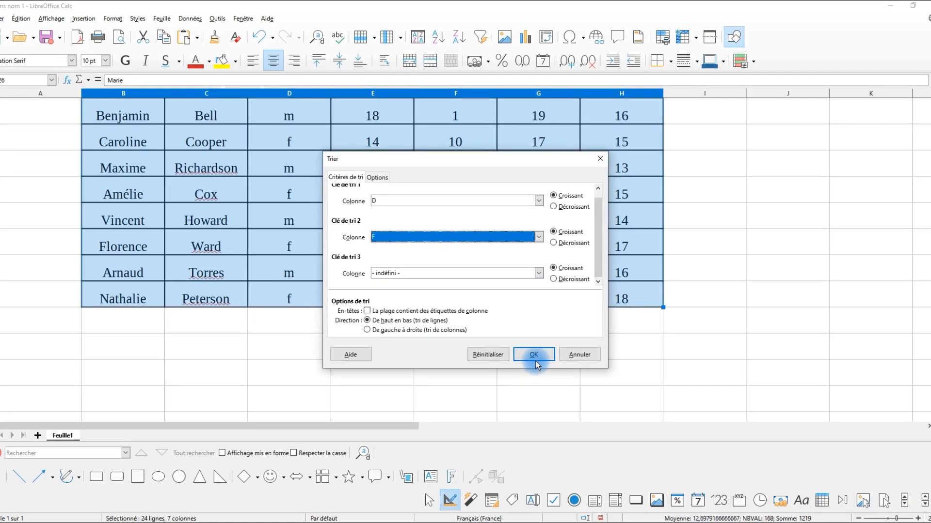
left_click(564, 379)
scroll(281, 288, "up", 6)
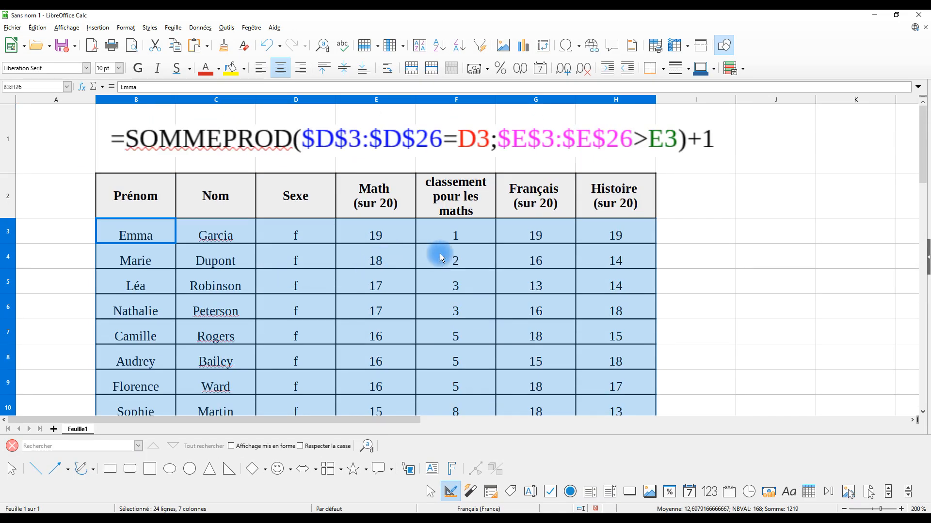
Examine the math rankings of the first sorted rows, including the top three students and the tie in F5:F6.
left_click(459, 235)
left_click_drag(8, 233, 10, 281)
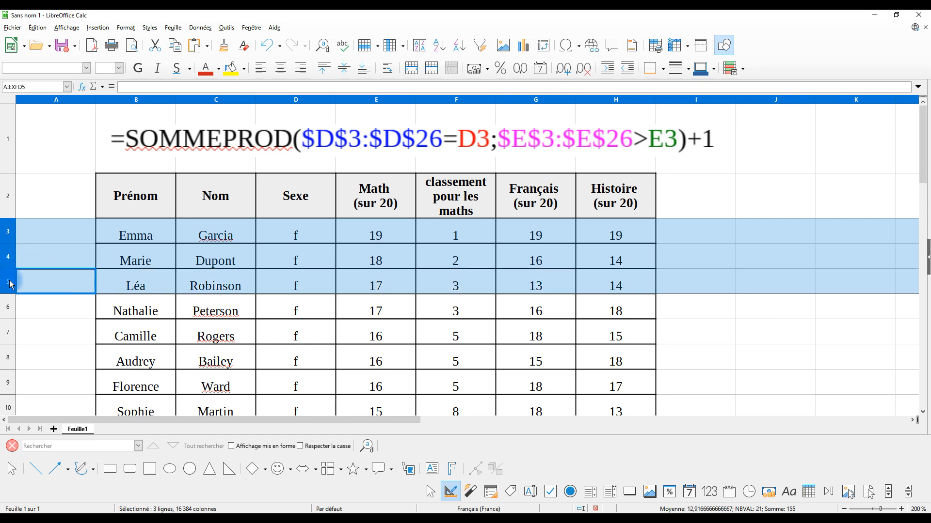
left_click(456, 285)
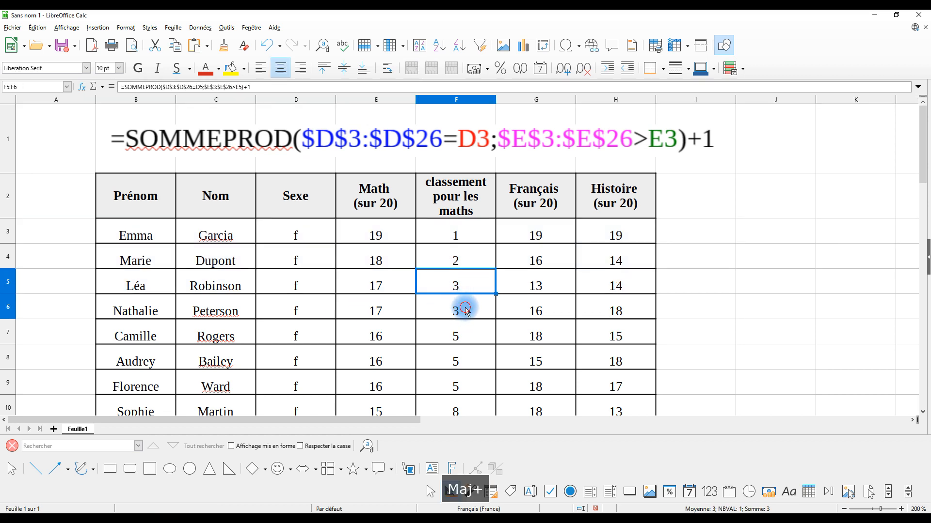
left_click(487, 304, "shift")
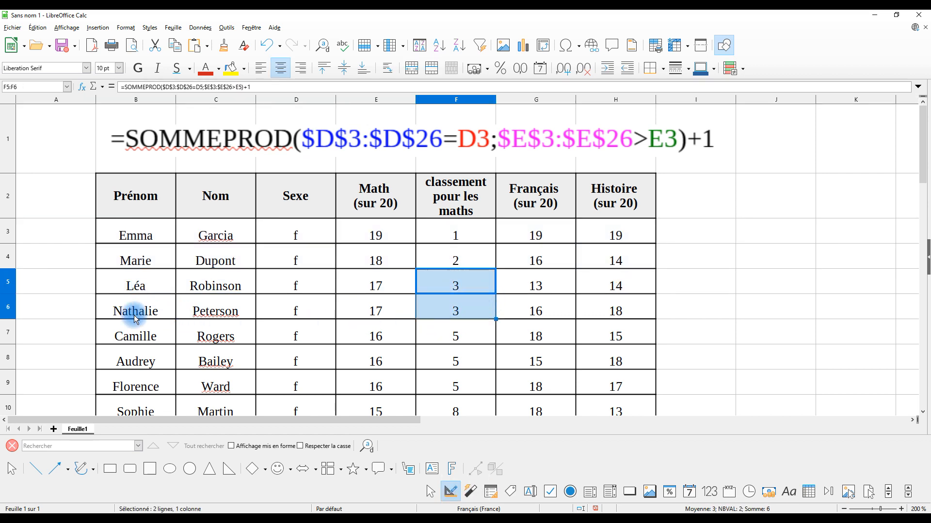
scroll(502, 300, "down", 1)
scroll(495, 233, "down", 1)
scroll(490, 233, "up", 2)
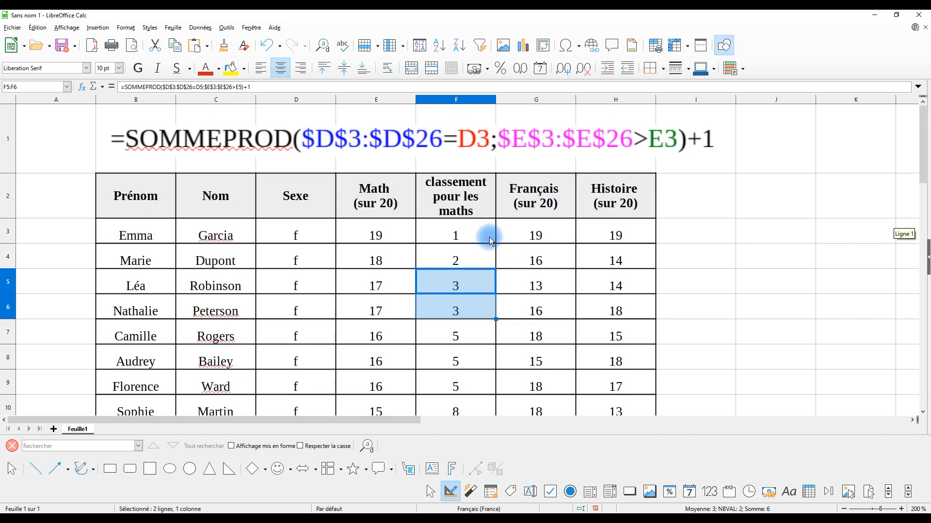
Check how ties are ranked among the remaining girls, inspecting F7:F9, F10, F12 and F14.
left_click(465, 336)
left_click(475, 361)
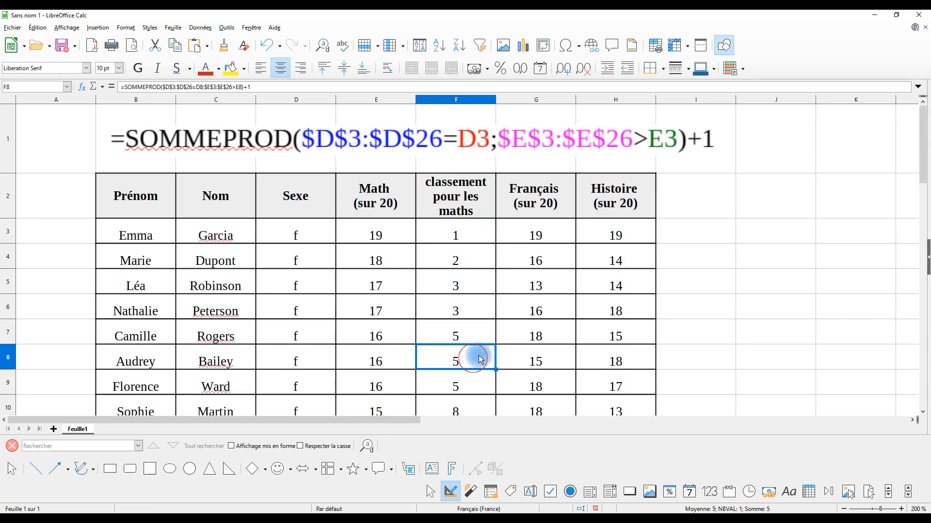
scroll(533, 301, "down", 2)
scroll(478, 200, "up", 1)
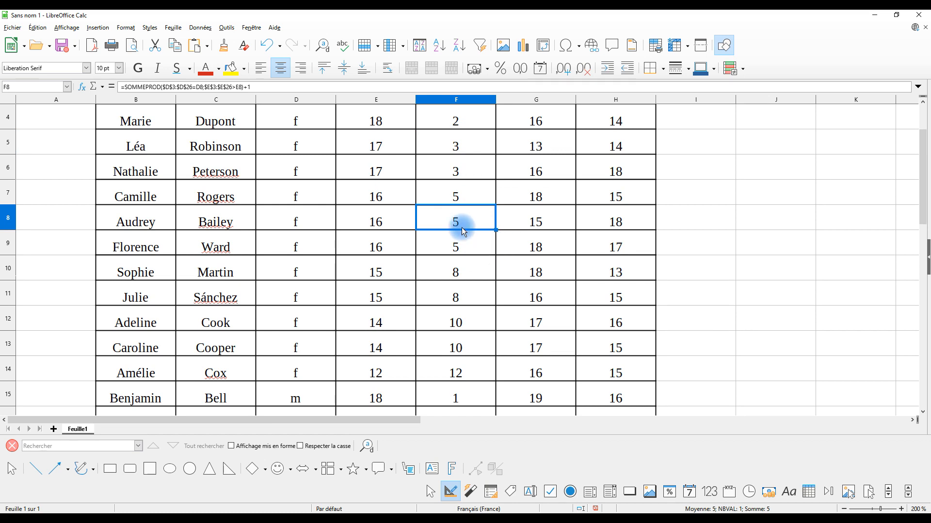
left_click(471, 199)
left_click(473, 248, "shift")
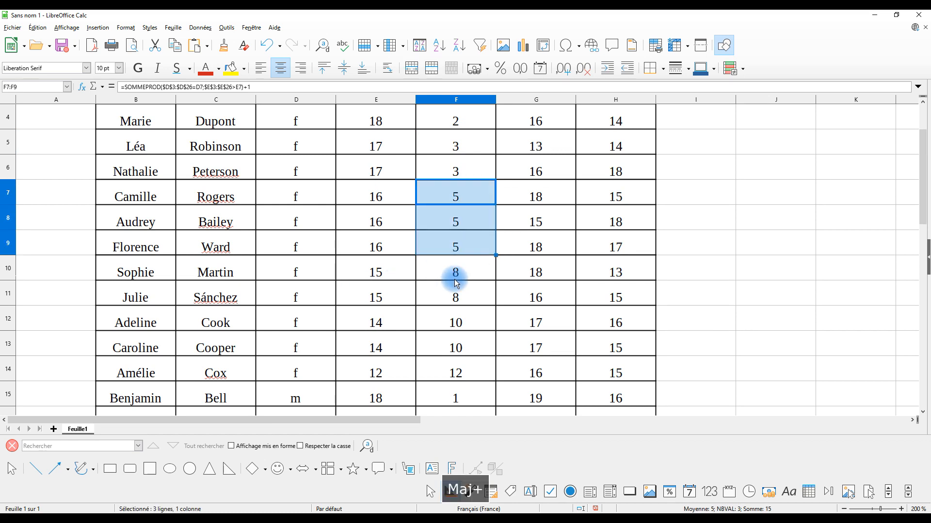
left_click(473, 266)
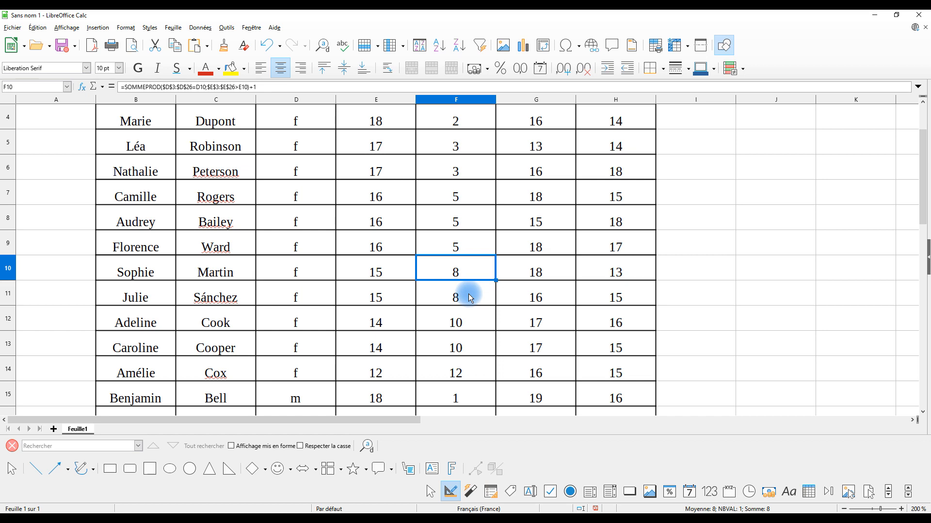
left_click(473, 321)
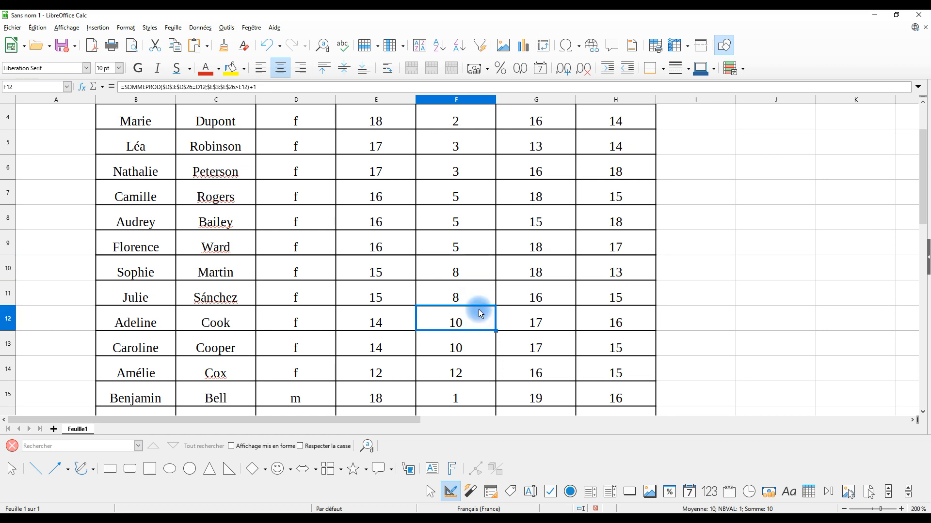
left_click(477, 373)
scroll(492, 306, "down", 2)
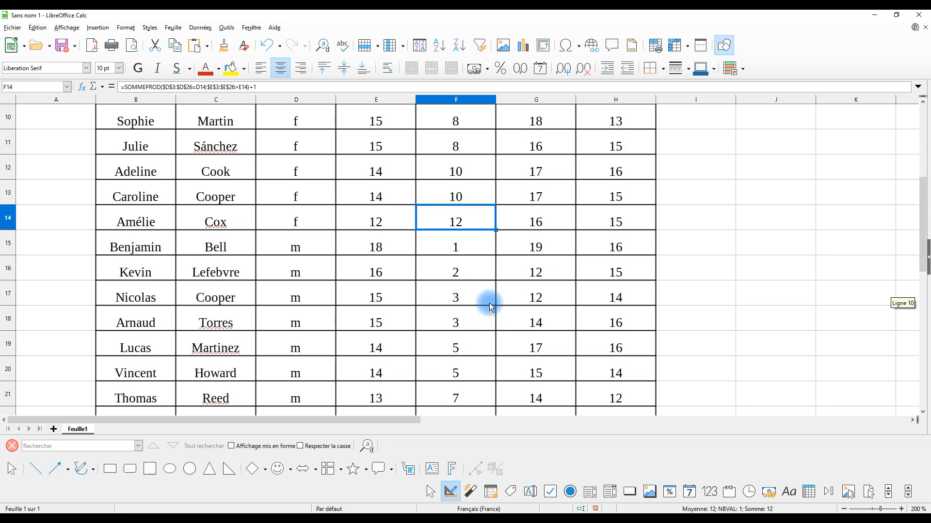
Examine the boys' math rankings starting at F15 and compare them with the girls' rankings above.
scroll(490, 298, "down", 2)
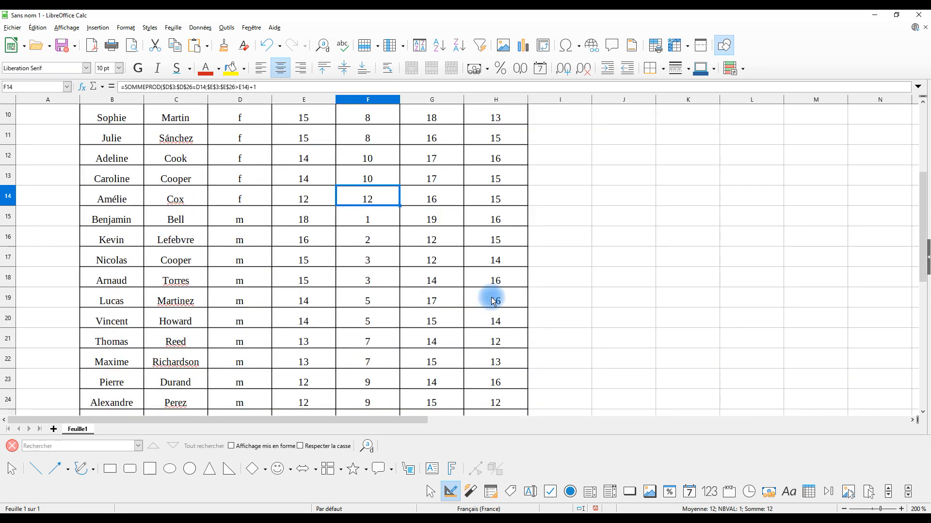
left_click(383, 218)
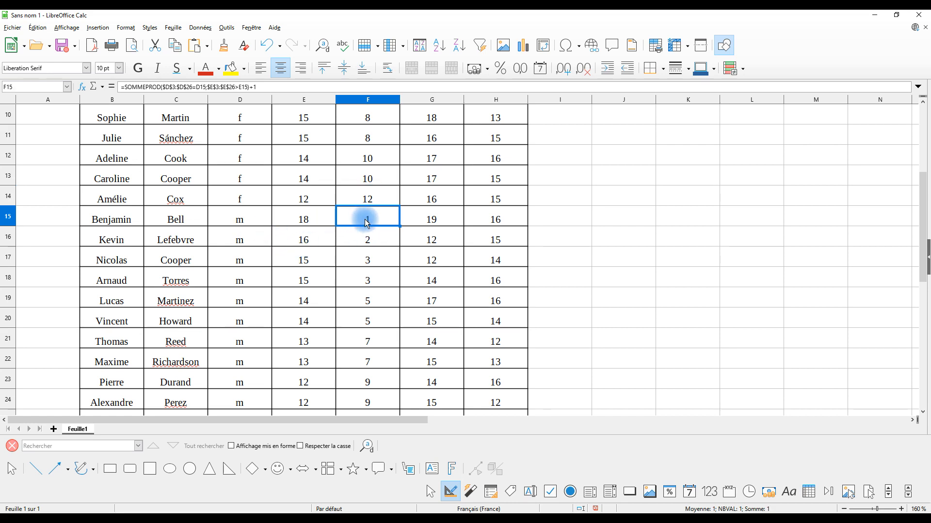
scroll(400, 380, "down", 1)
scroll(379, 345, "up", 2)
scroll(380, 345, "up", 2)
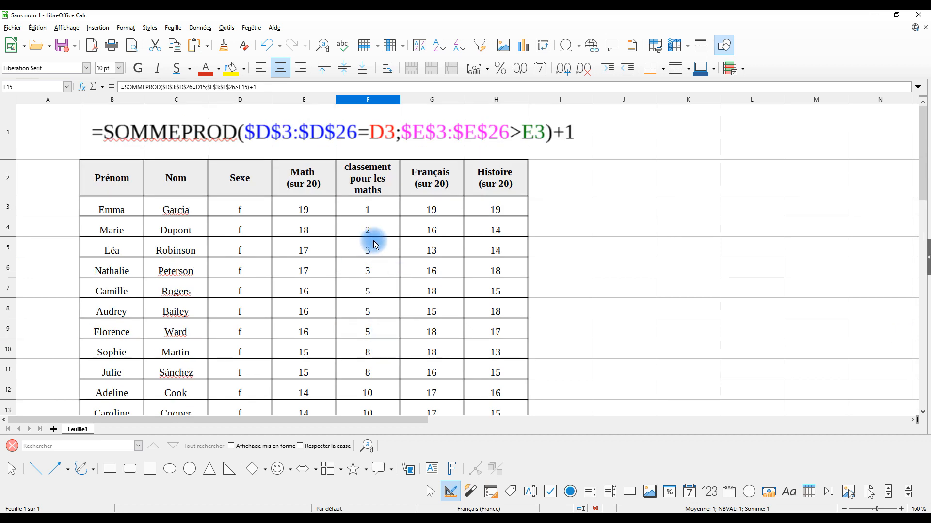
Start a RANG formula in cell I3 with the Math grade in E3 as its value argument.
left_click(541, 206)
type("=RANG")
key("Return")
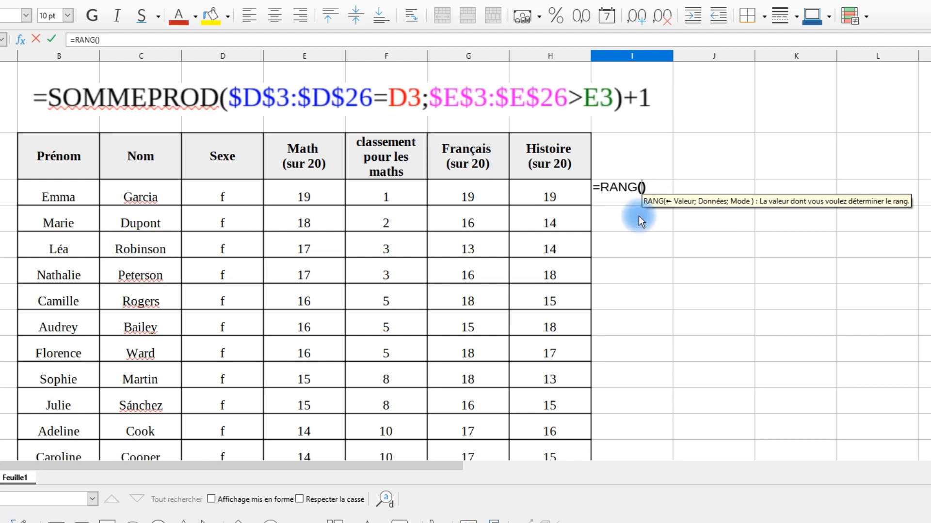
left_click(307, 194)
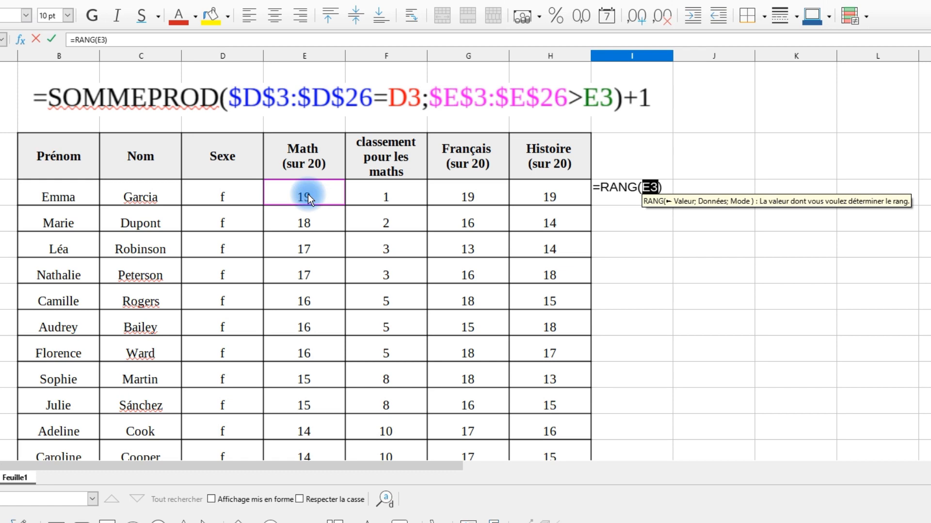
Complete the RANG formula with the absolute data range $E$3:$E$14 and mode 0, and validate it.
type(";")
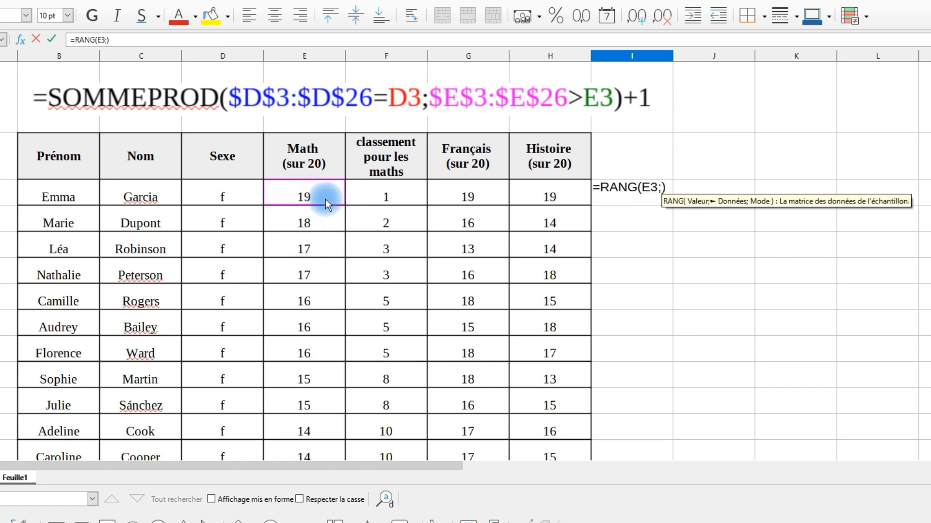
left_click_drag(327, 191, 289, 229)
scroll(473, 228, "up", 3)
key("shift+F4")
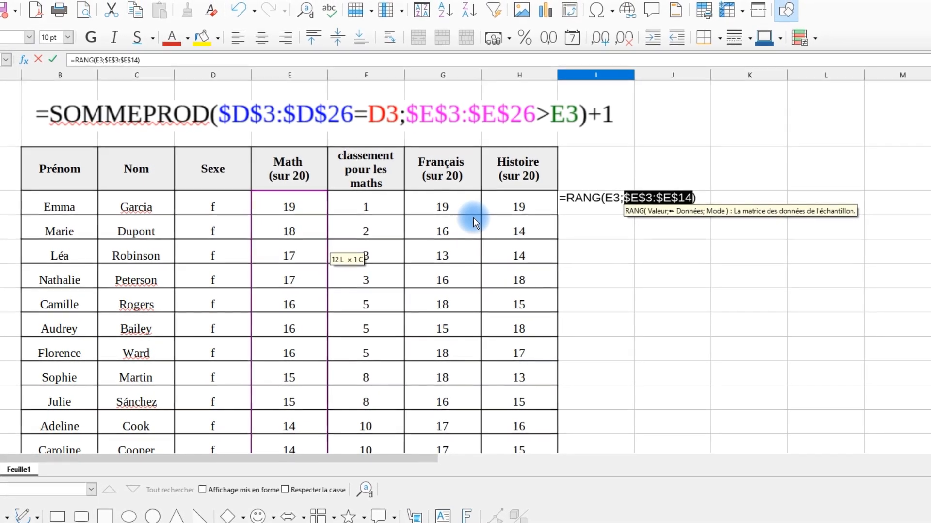
type(";")
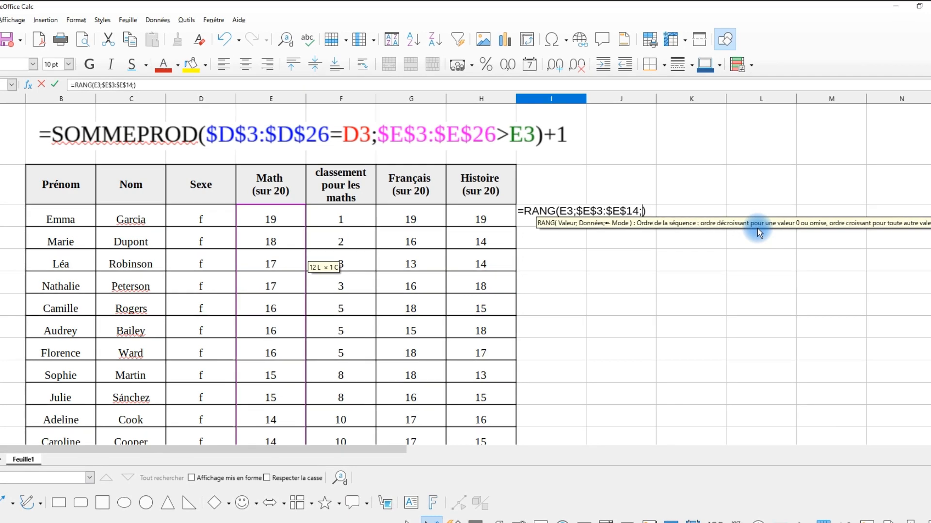
key("BackSpace")
type("0")
key("Return")
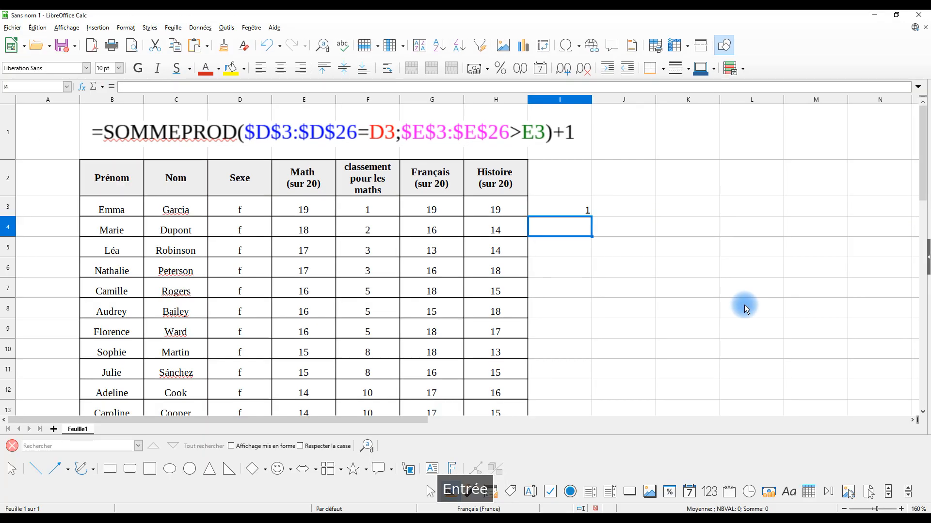
Fill the RANG formula from I3 down to I14 and review it against the girls' rows 3 to 14.
left_click(555, 207)
left_click_drag(591, 215, 557, 347)
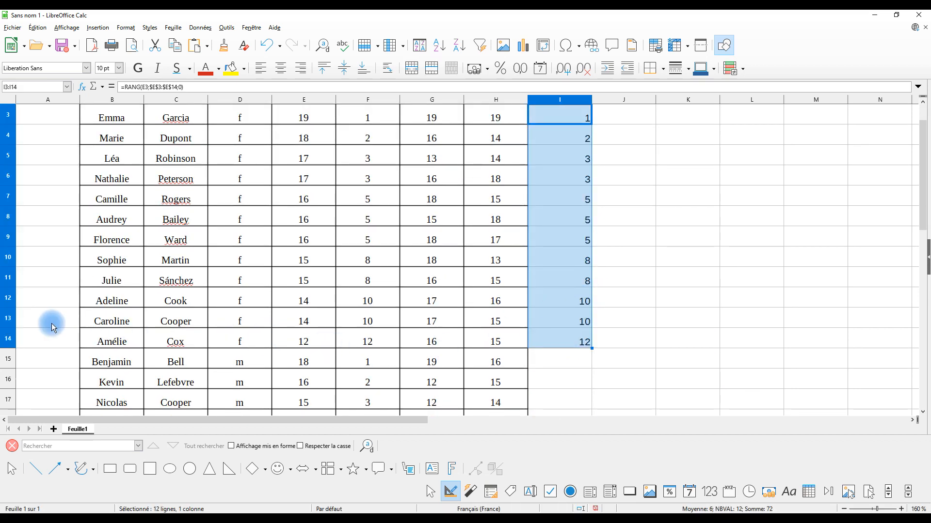
left_click(10, 335)
left_click_drag(11, 331, 39, 198)
scroll(557, 248, "up", 1)
left_click(567, 209)
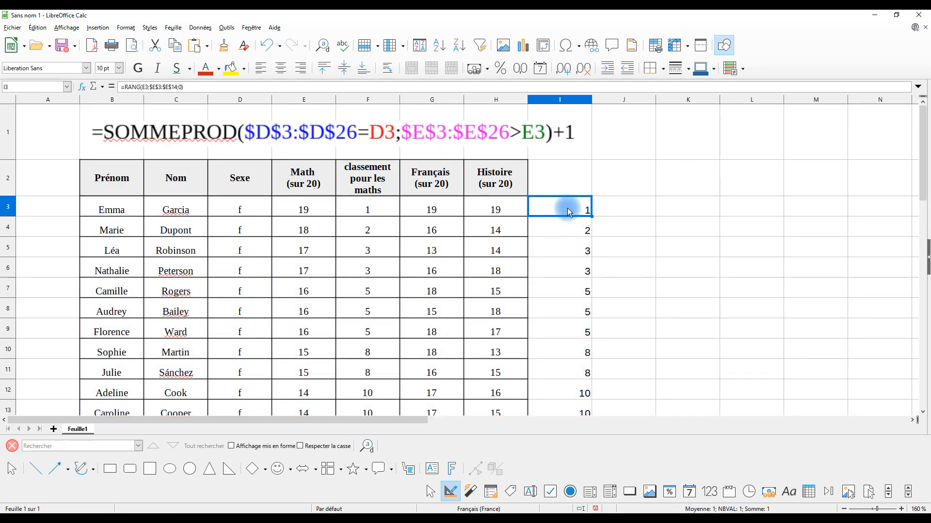
Center the contents of column I horizontally and enter the header "avec RANG" in cell I2.
left_click(565, 101)
left_click(280, 68)
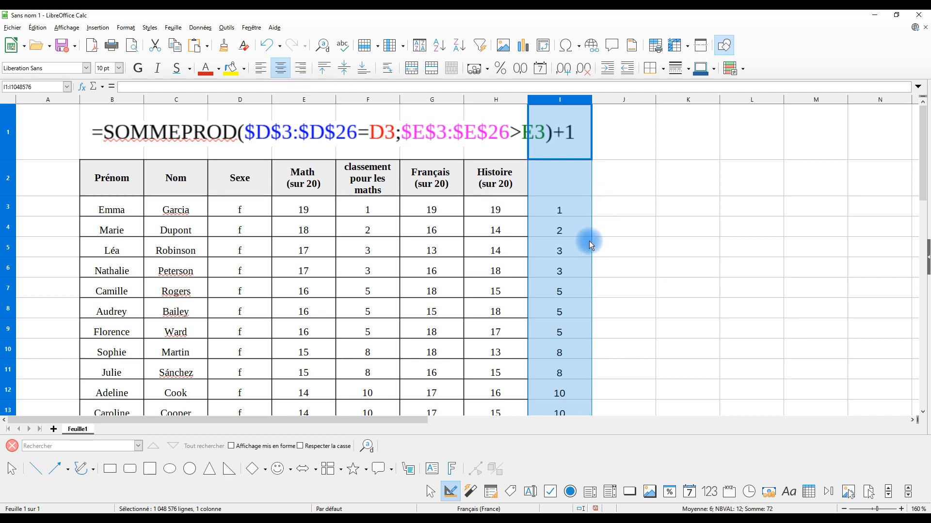
left_click(568, 218)
left_click(565, 188)
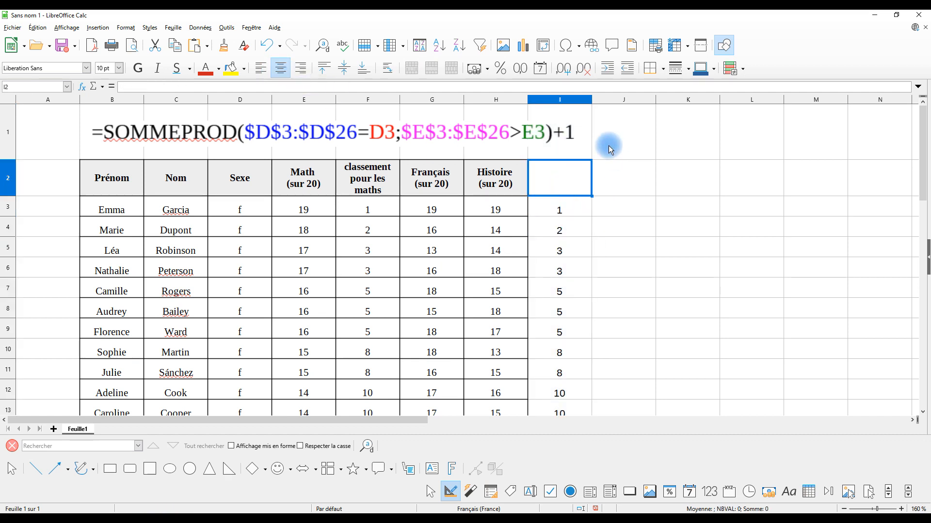
type("avec RANG")
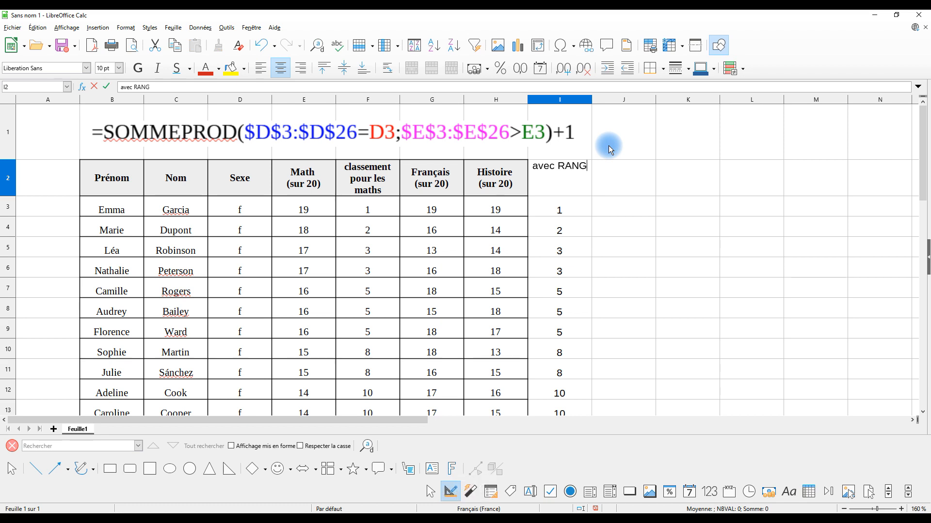
key("Return")
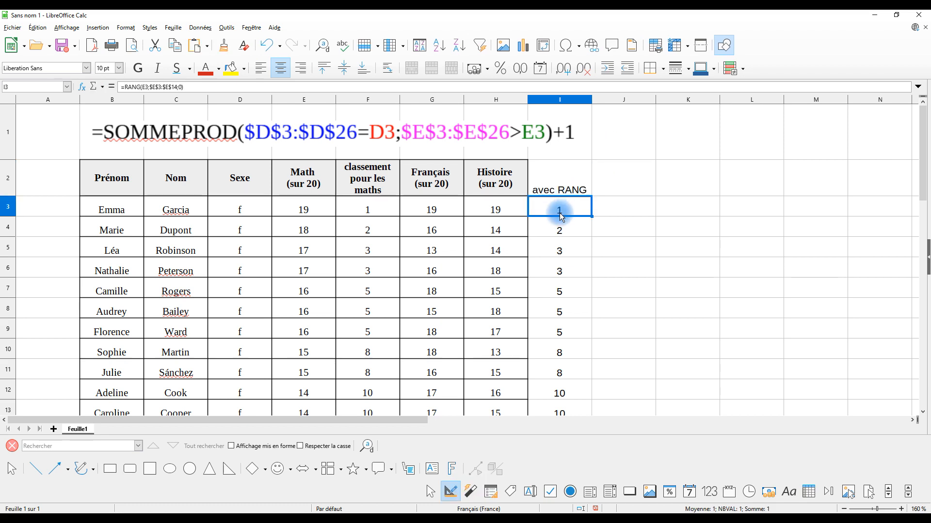
Compare the RANG results in column I with the rankings in column F for the girls' and boys' rows.
scroll(248, 339, "down", 2)
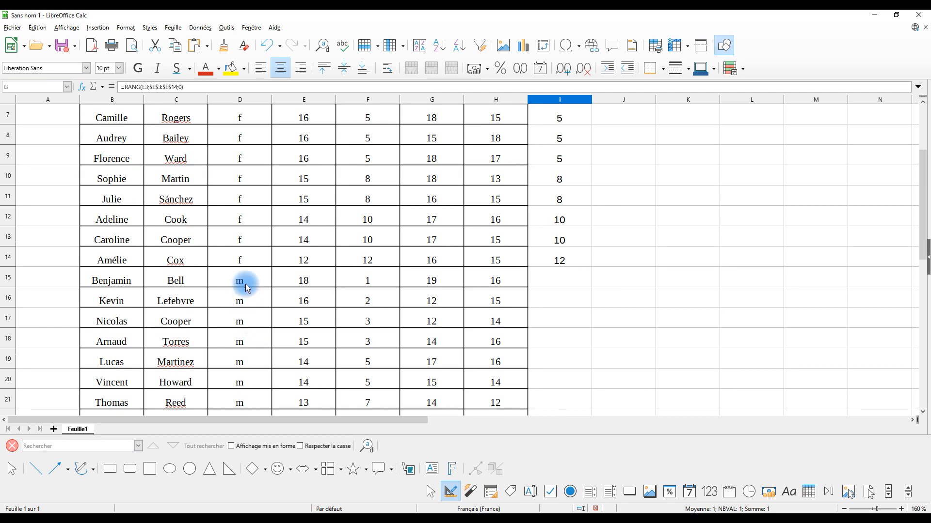
scroll(248, 296, "up", 2)
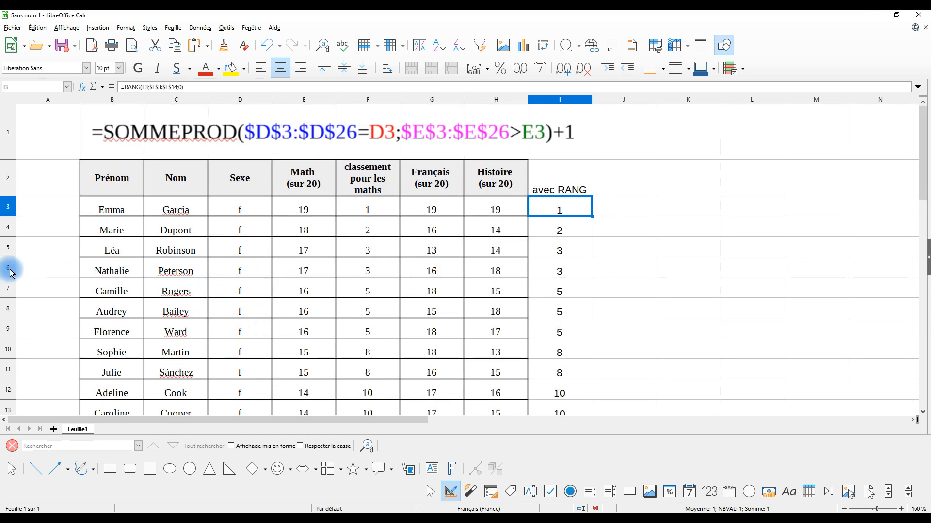
left_click(615, 272)
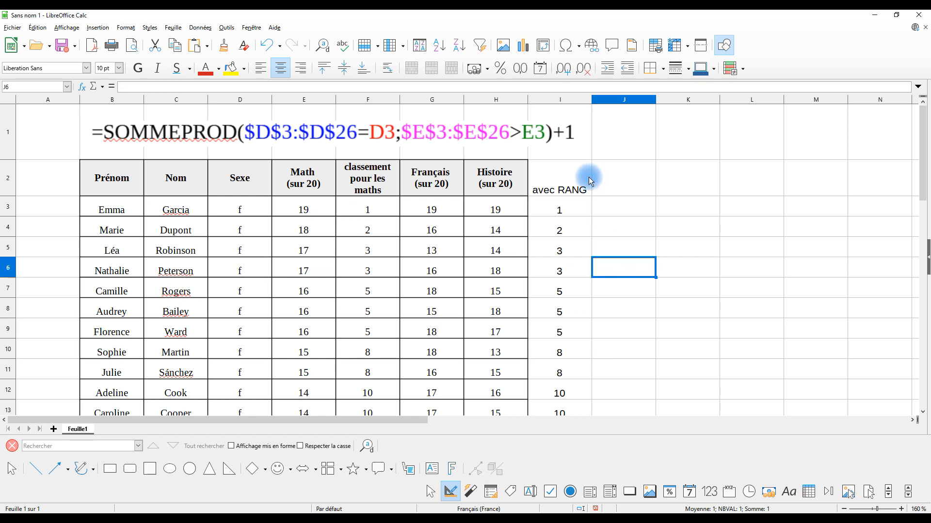
left_click(588, 178)
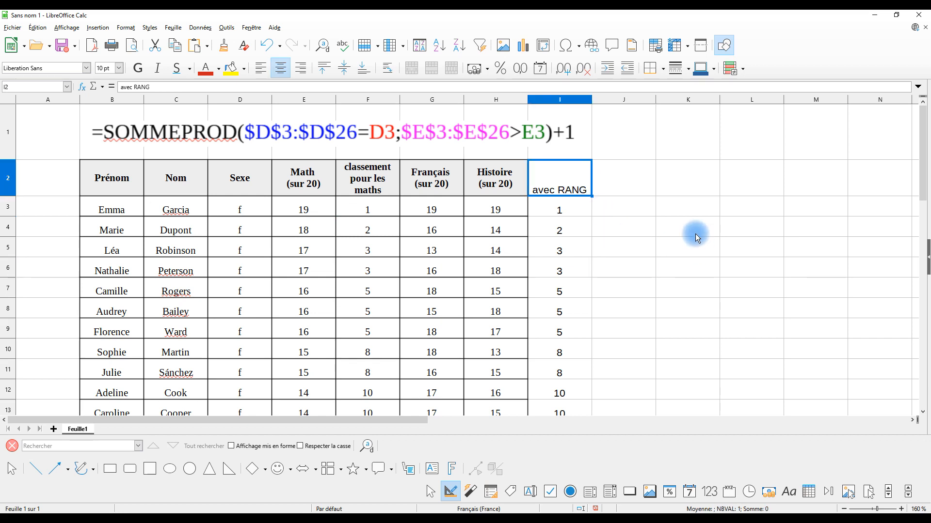